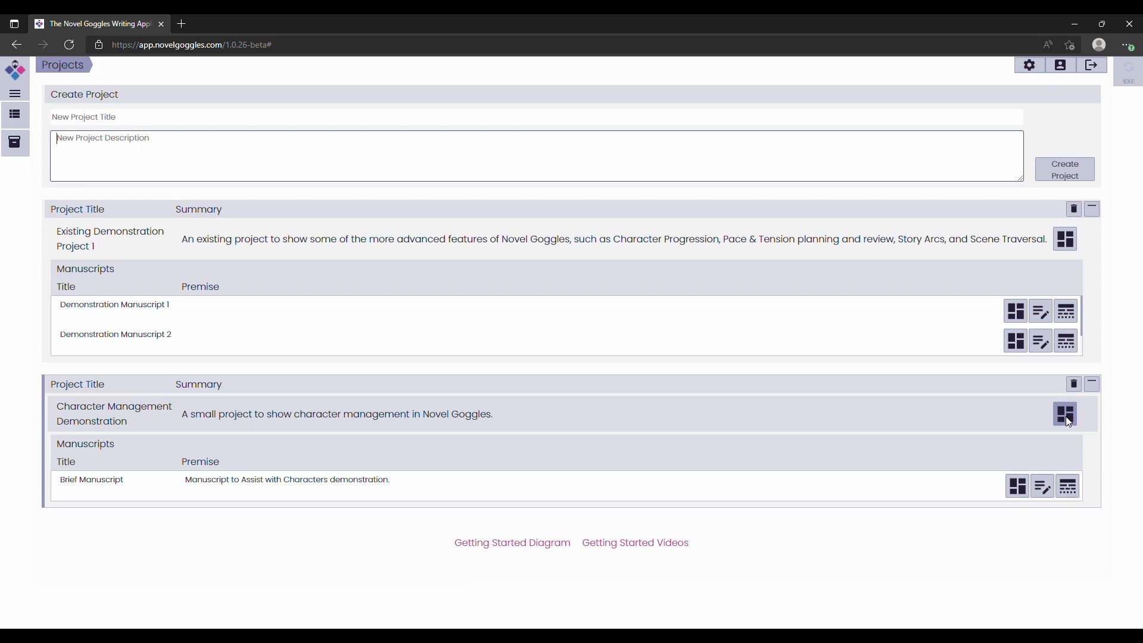
Open the Character Management Demonstration project dashboard and expand its assets to show the association lists
{"action": "left_click", "coordinate": [1069, 420]}
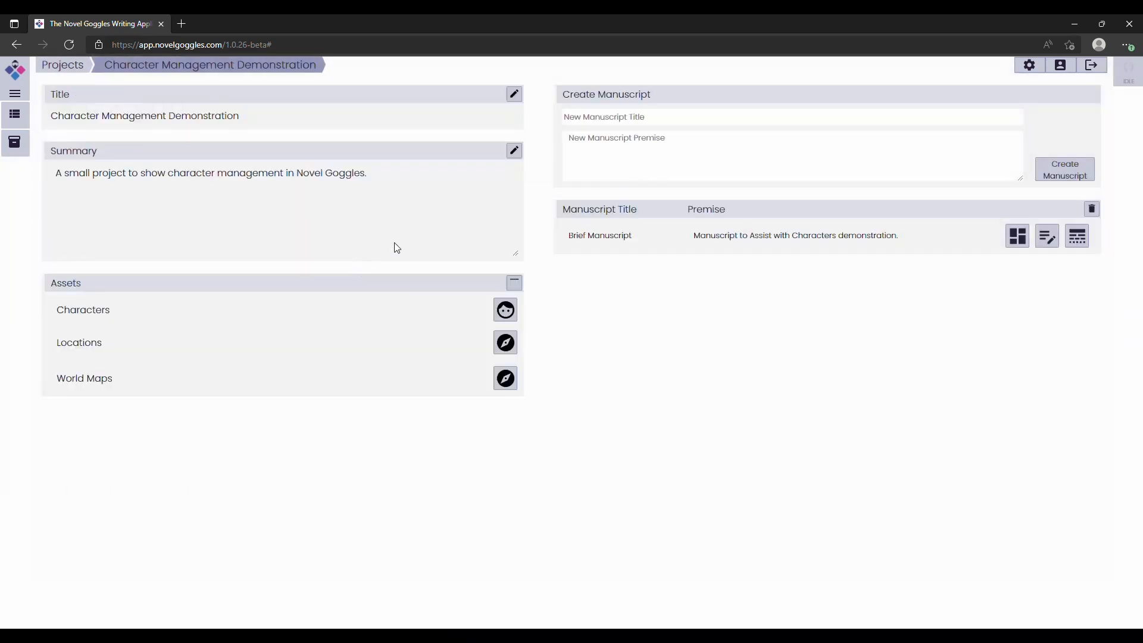
{"action": "left_click", "coordinate": [515, 283]}
{"action": "scroll", "coordinate": [442, 341], "scroll_direction": "down", "scroll_amount": 2}
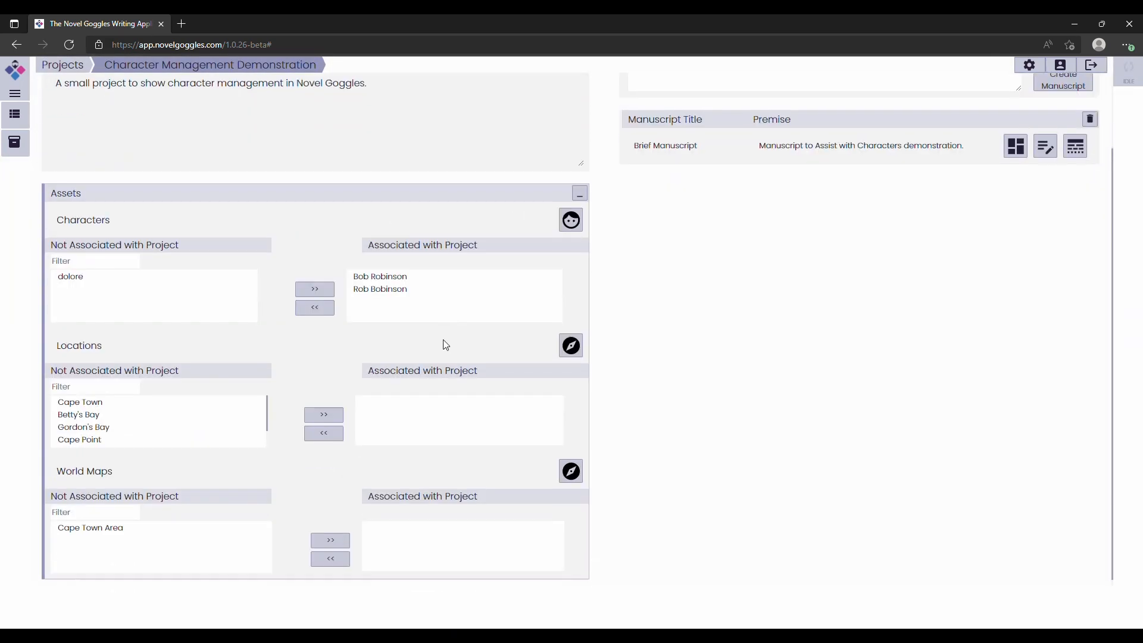
{"action": "left_click", "coordinate": [197, 407]}
{"action": "scroll", "coordinate": [196, 417], "scroll_direction": "down", "scroll_amount": 1}
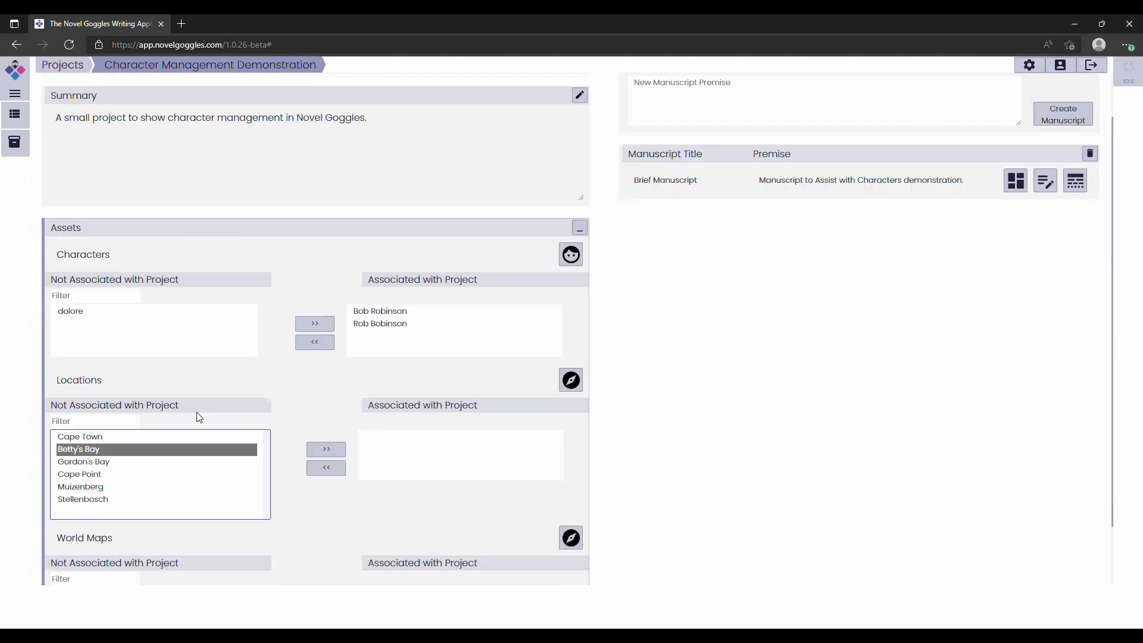
{"action": "left_click", "coordinate": [160, 541]}
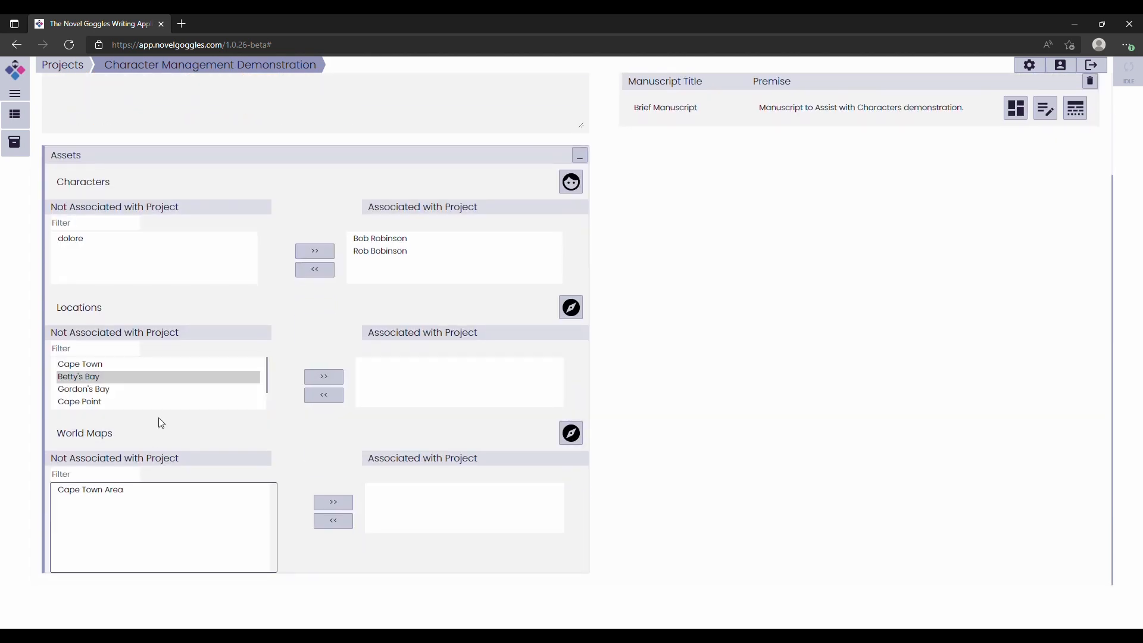
{"action": "left_click", "coordinate": [161, 403]}
{"action": "left_click", "coordinate": [143, 366]}
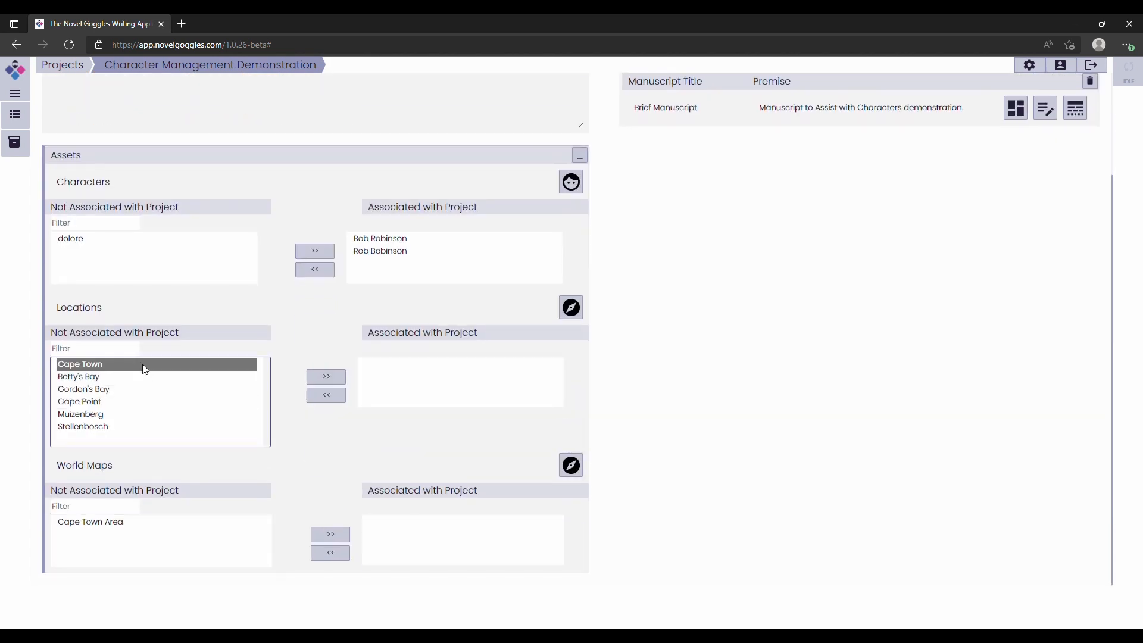
Associate the Cape Town Area world map with the Character Management Demonstration project
{"action": "left_click", "coordinate": [126, 539]}
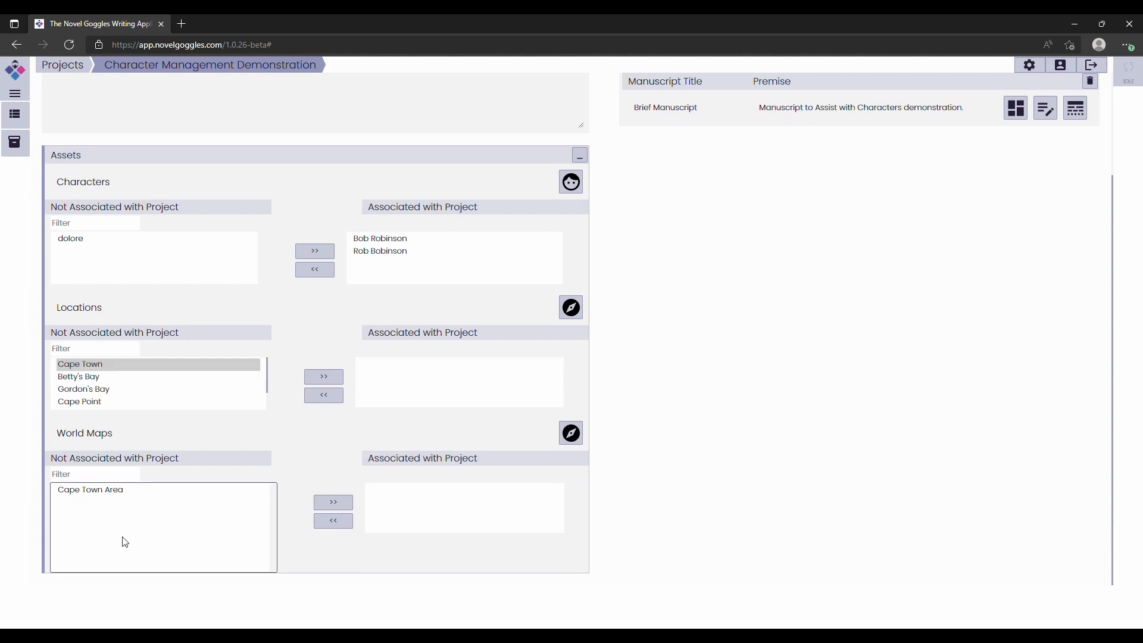
{"action": "left_click", "coordinate": [114, 493]}
{"action": "left_click", "coordinate": [330, 506]}
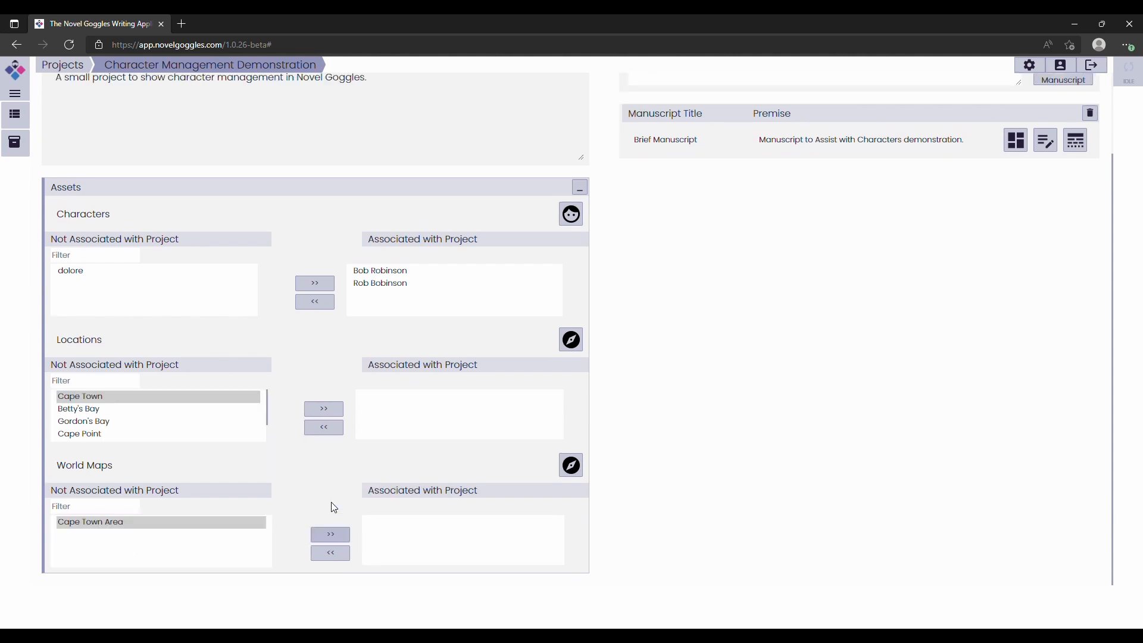
{"action": "left_click", "coordinate": [328, 535]}
Associate all locations from Cape Town through Stellenbosch with the Character Management Demonstration project
{"action": "left_click", "coordinate": [154, 419]}
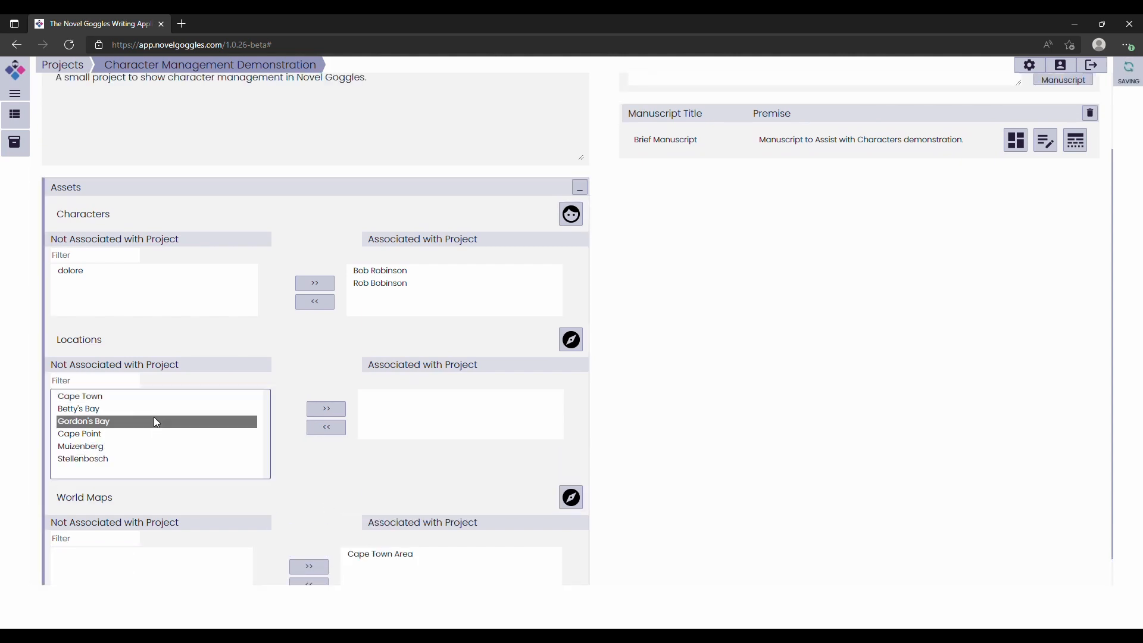
{"action": "left_click", "coordinate": [132, 398]}
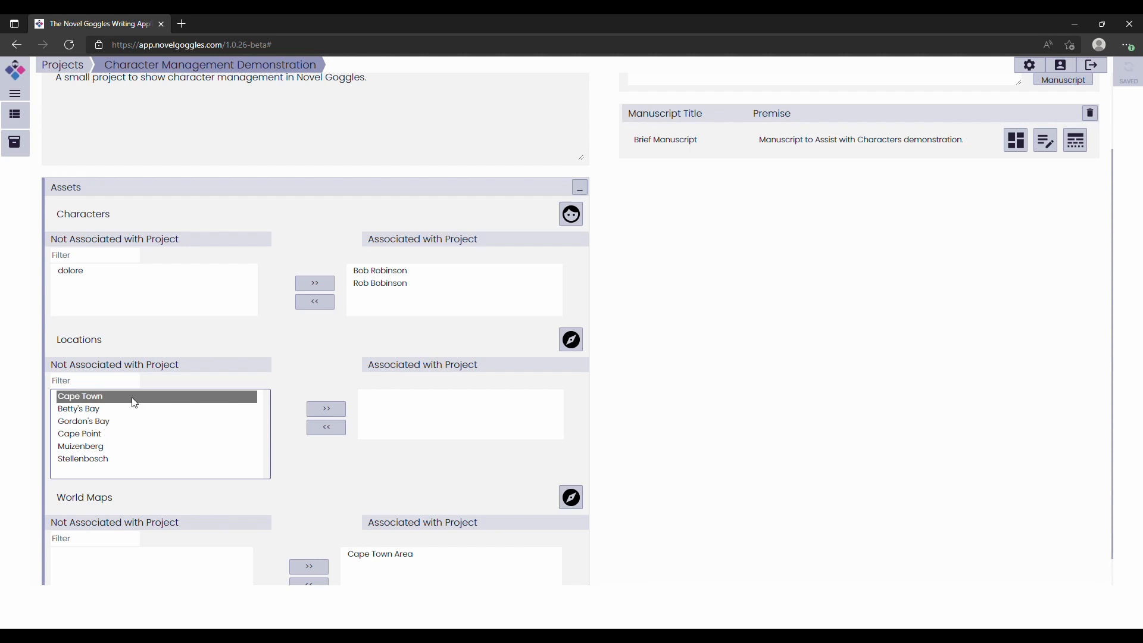
{"action": "left_click", "coordinate": [120, 460], "text": "shift"}
{"action": "left_click", "coordinate": [327, 409]}
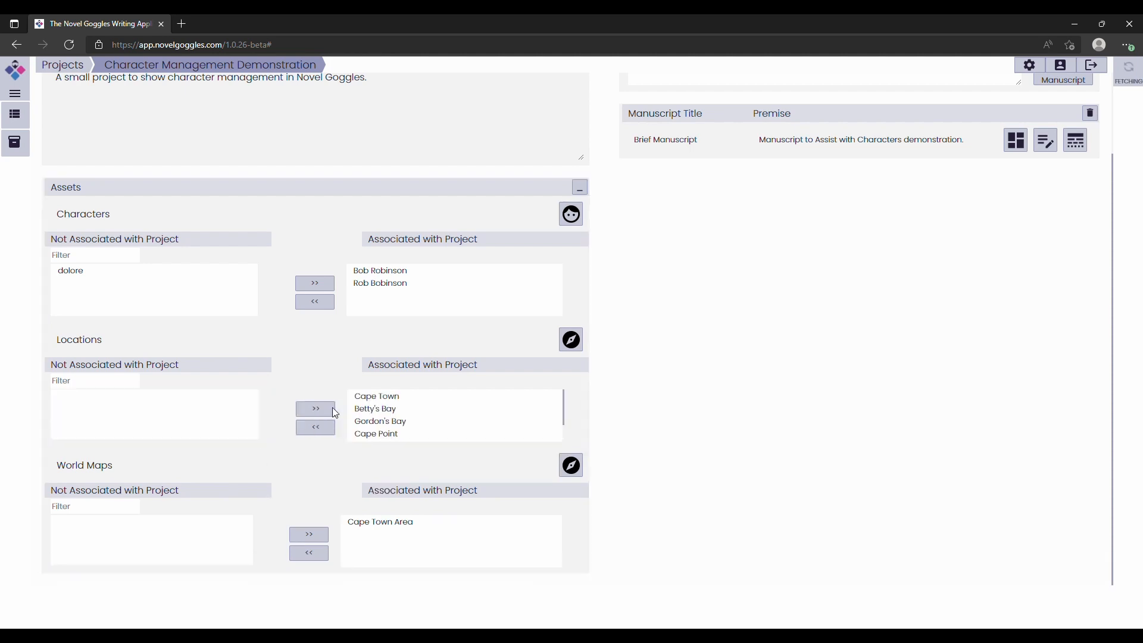
Check the locations associated with the project and collapse the project's assets
{"action": "left_click", "coordinate": [465, 411]}
{"action": "scroll", "coordinate": [466, 420], "scroll_direction": "down", "scroll_amount": 1}
{"action": "scroll", "coordinate": [463, 421], "scroll_direction": "up", "scroll_amount": 4}
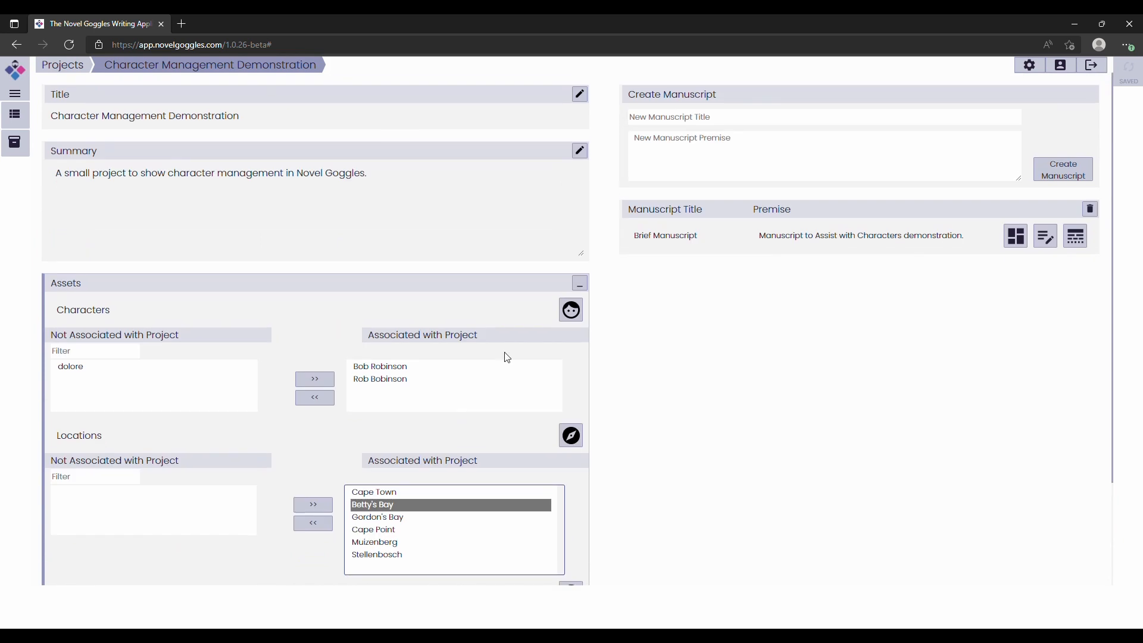
{"action": "left_click", "coordinate": [578, 285]}
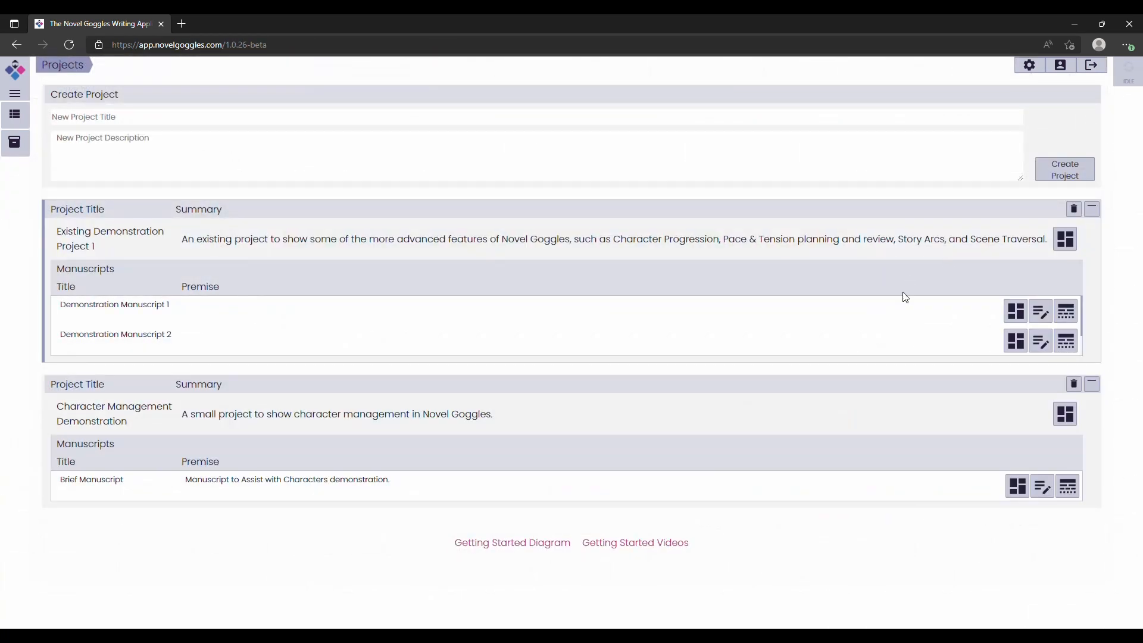
Open the locations and world maps of Existing Demonstration Project 1 and move the Location Details window away from the canvas edge
{"action": "left_click", "coordinate": [1088, 209]}
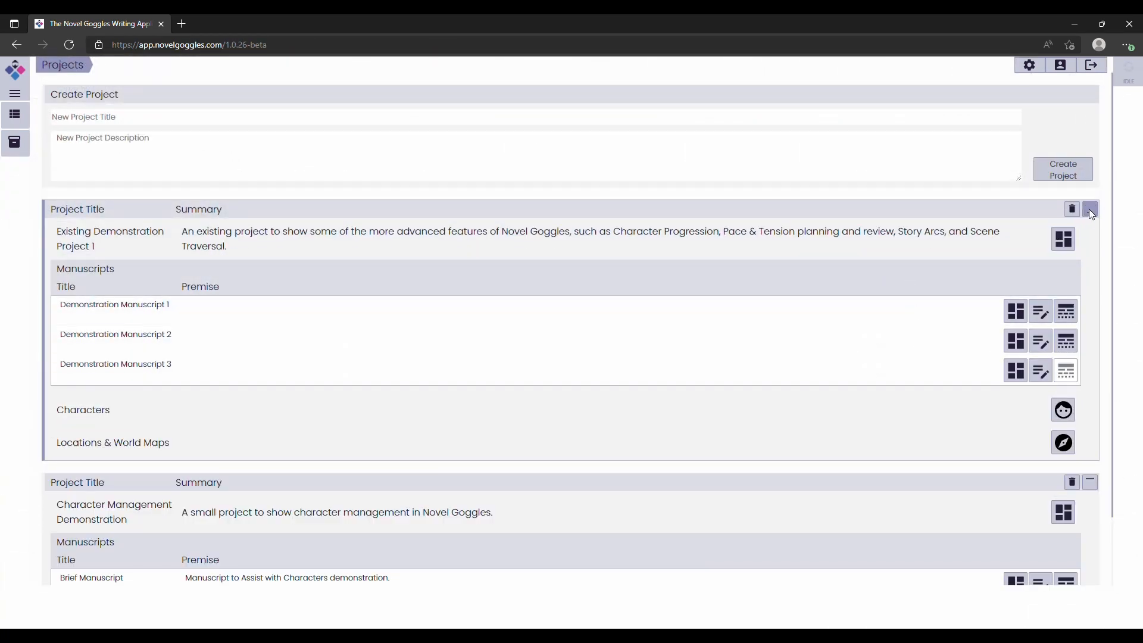
{"action": "left_click", "coordinate": [1066, 445]}
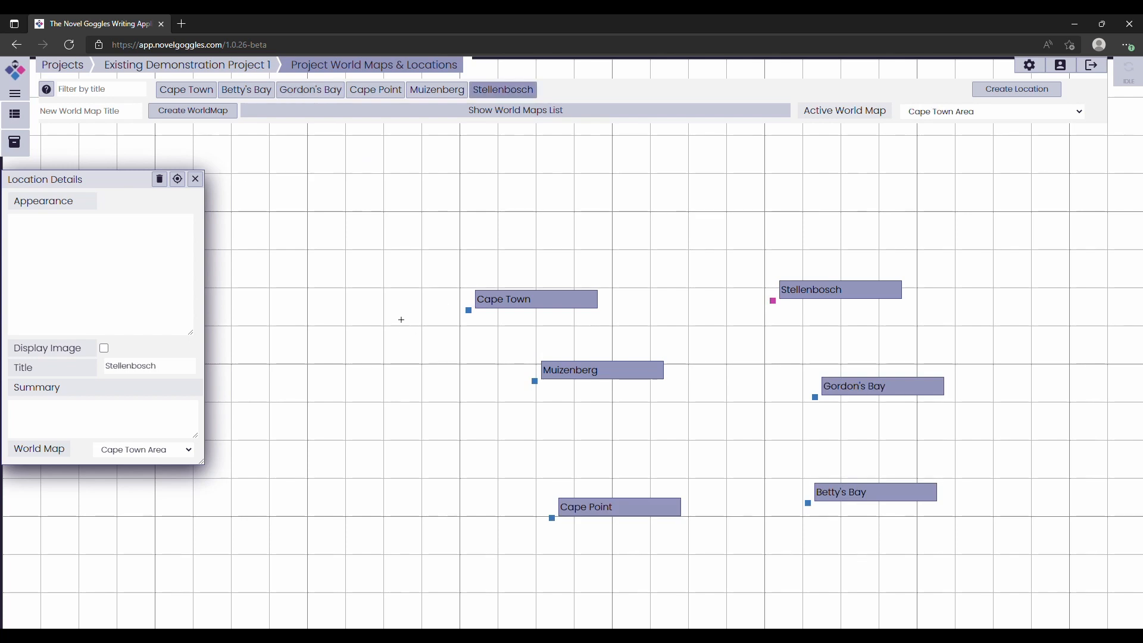
{"action": "left_click_drag", "start_coordinate": [451, 265], "coordinate": [455, 248]}
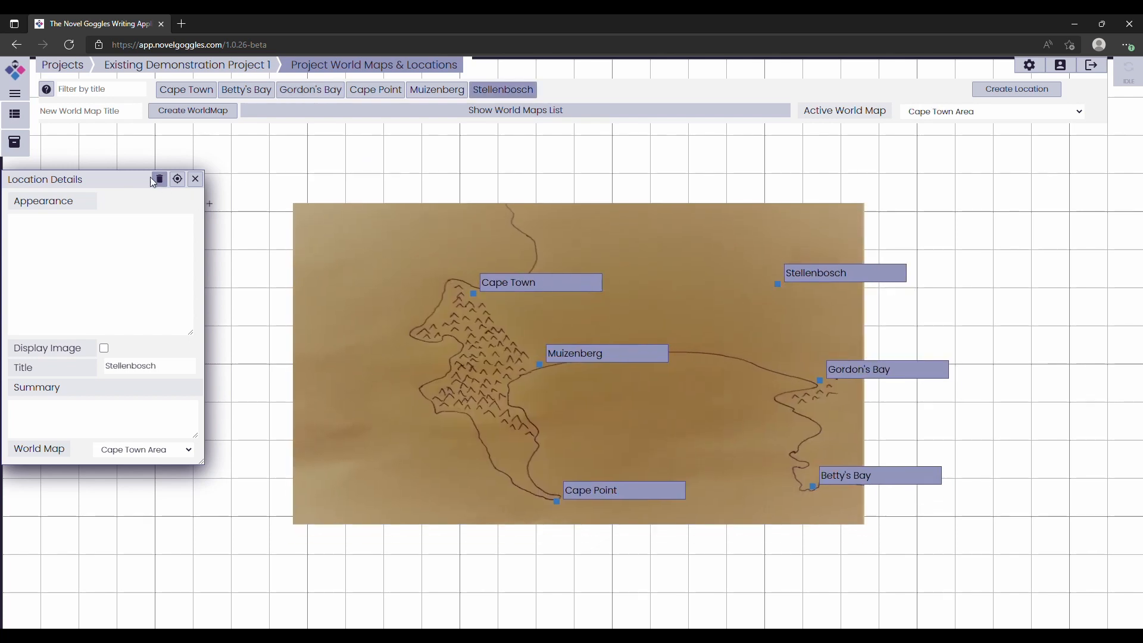
{"action": "left_click_drag", "start_coordinate": [136, 187], "coordinate": [167, 215]}
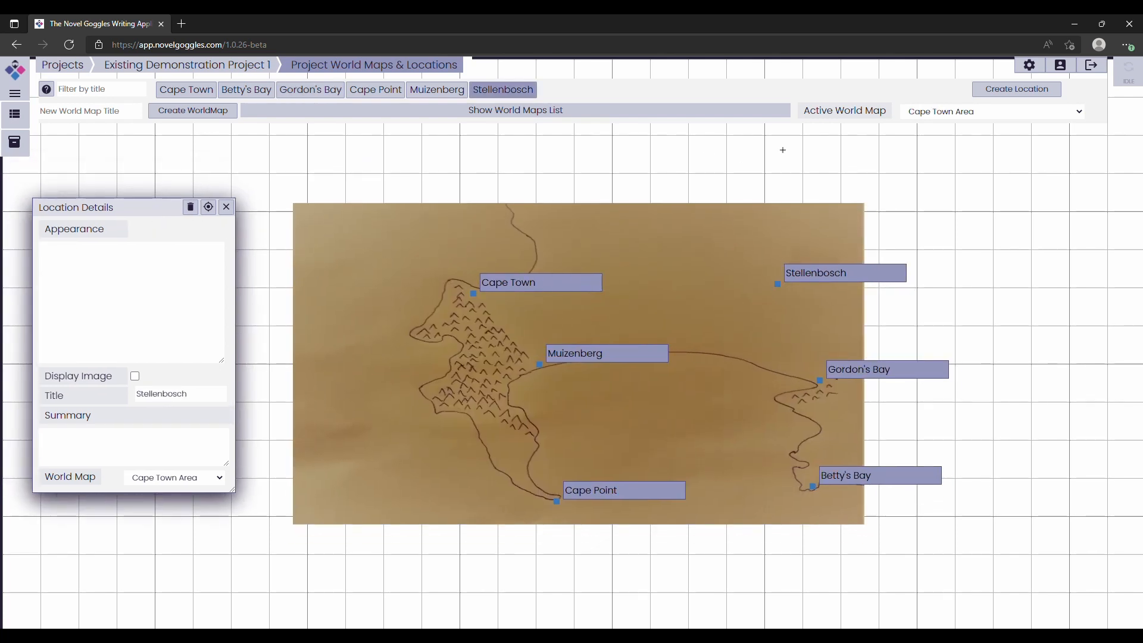
Switch the active world map to The VOID and back to Cape Town Area
{"action": "left_click", "coordinate": [915, 125]}
{"action": "left_click_drag", "start_coordinate": [803, 230], "coordinate": [785, 241]}
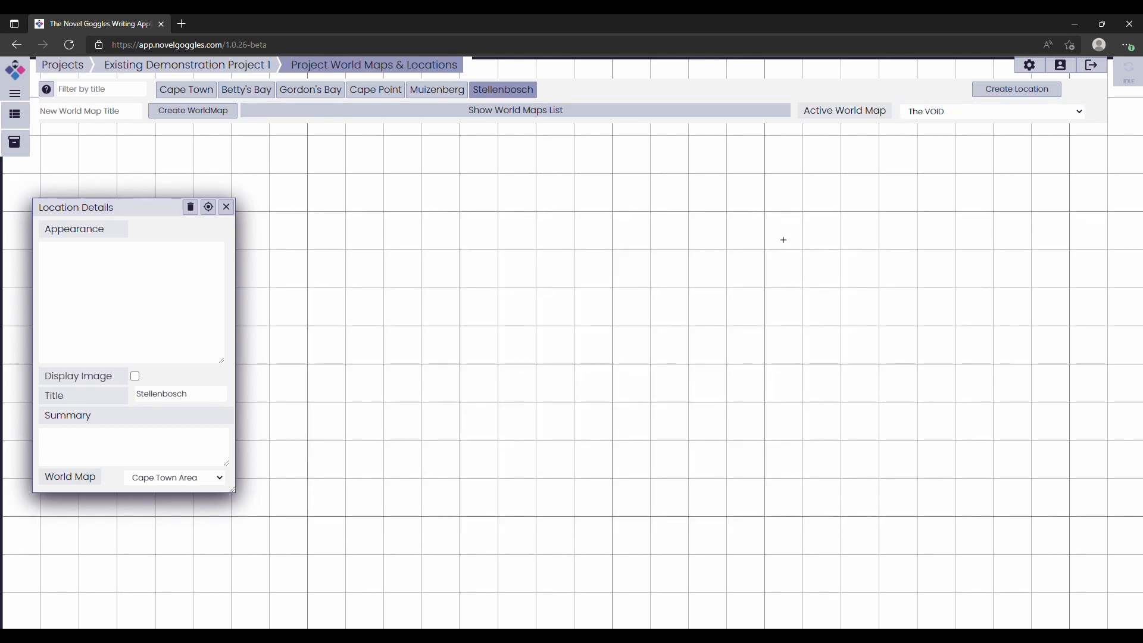
{"action": "left_click", "coordinate": [947, 113]}
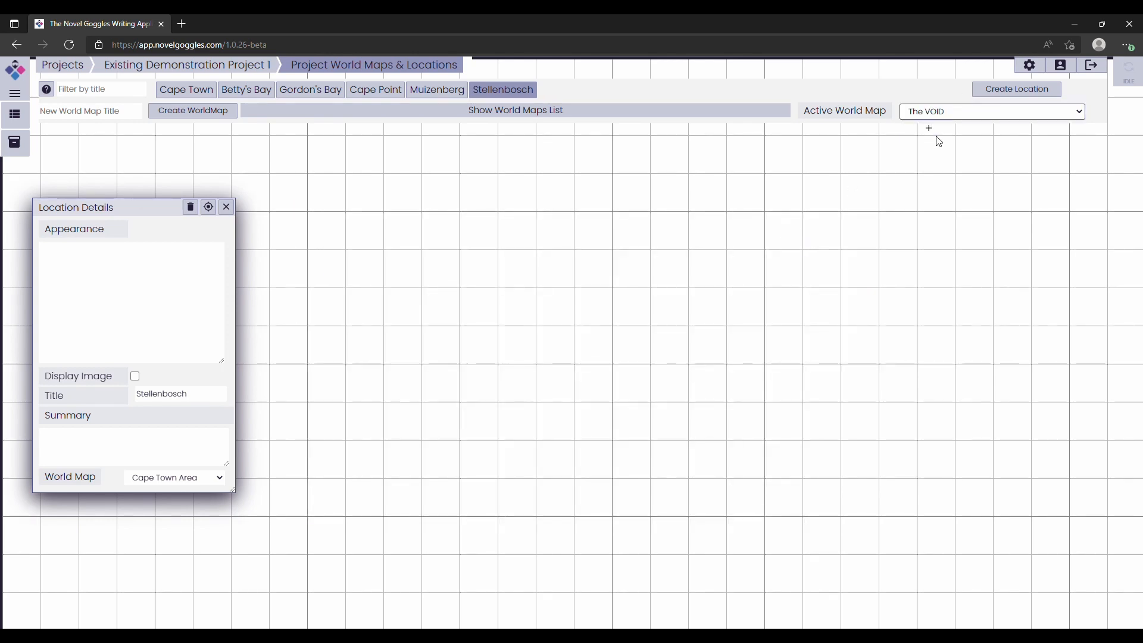
{"action": "left_click", "coordinate": [936, 142]}
{"action": "left_click_drag", "start_coordinate": [679, 286], "coordinate": [668, 280]}
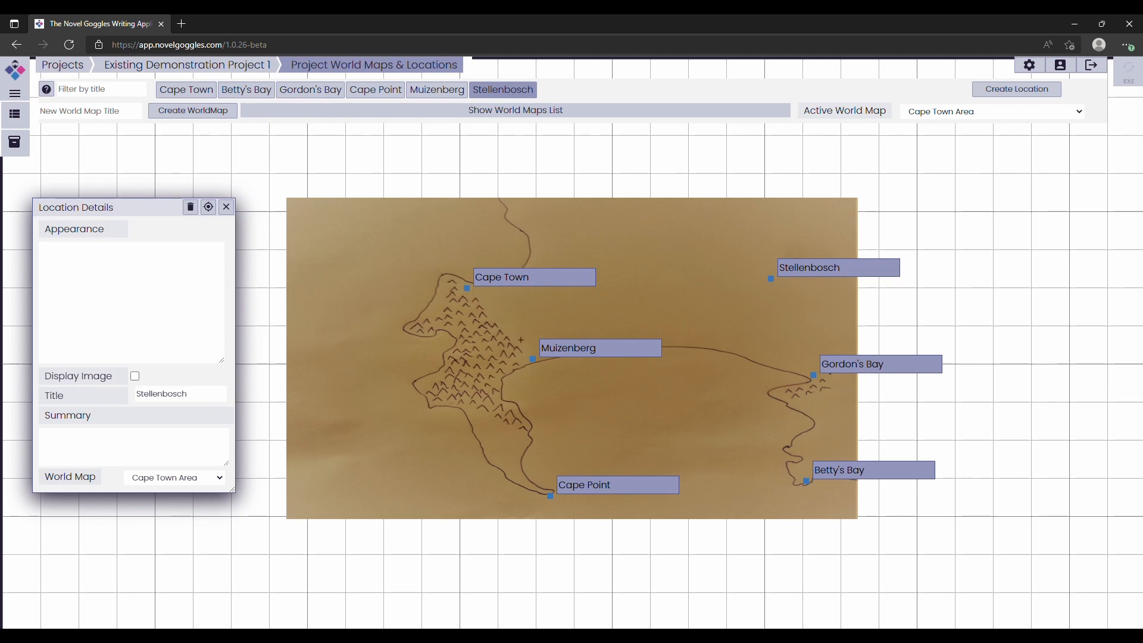
Move the Cape Town location marker slightly up and left on the Cape Town Area map
{"action": "mouse_move", "coordinate": [468, 290]}
{"action": "left_mouse_down"}
{"action": "mouse_move", "coordinate": [525, 299]}
{"action": "mouse_move", "coordinate": [463, 283]}
{"action": "left_mouse_up"}
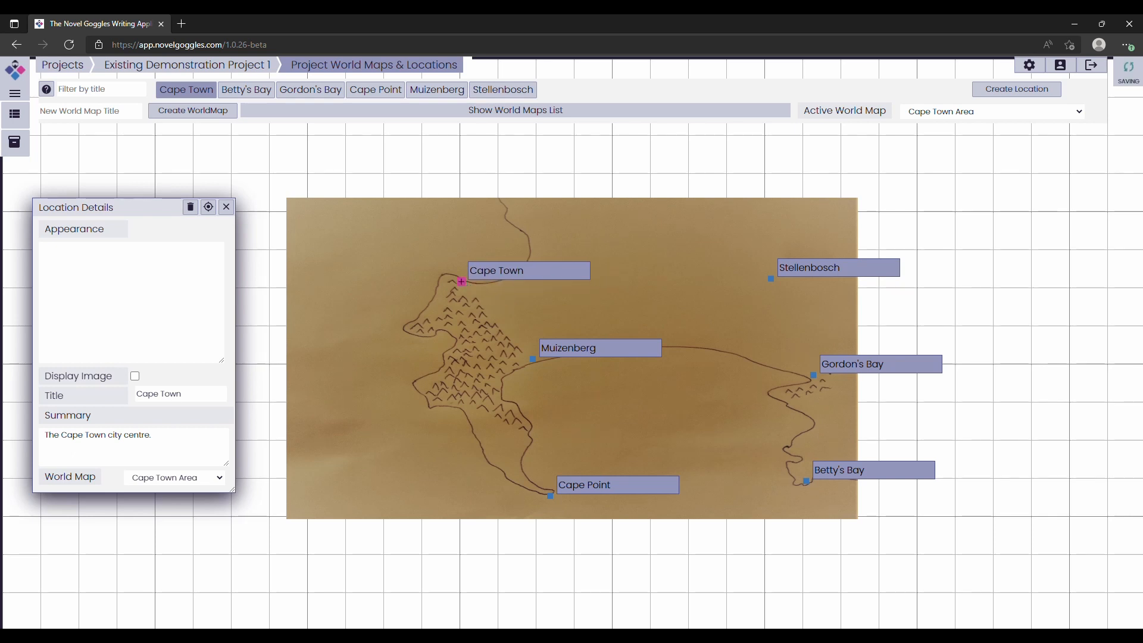
{"action": "left_click", "coordinate": [638, 300]}
{"action": "left_click_drag", "start_coordinate": [640, 295], "coordinate": [628, 276]}
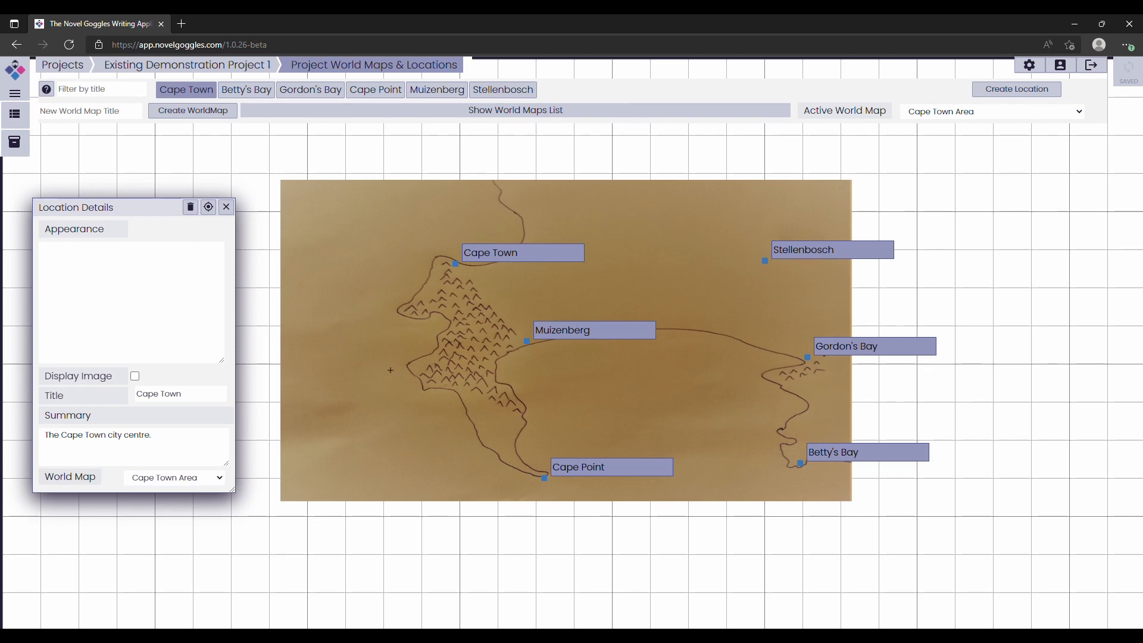
Close the Location Details window and view the details of Gordon's Bay, Cape Point and Muizenberg in turn
{"action": "left_click", "coordinate": [225, 207]}
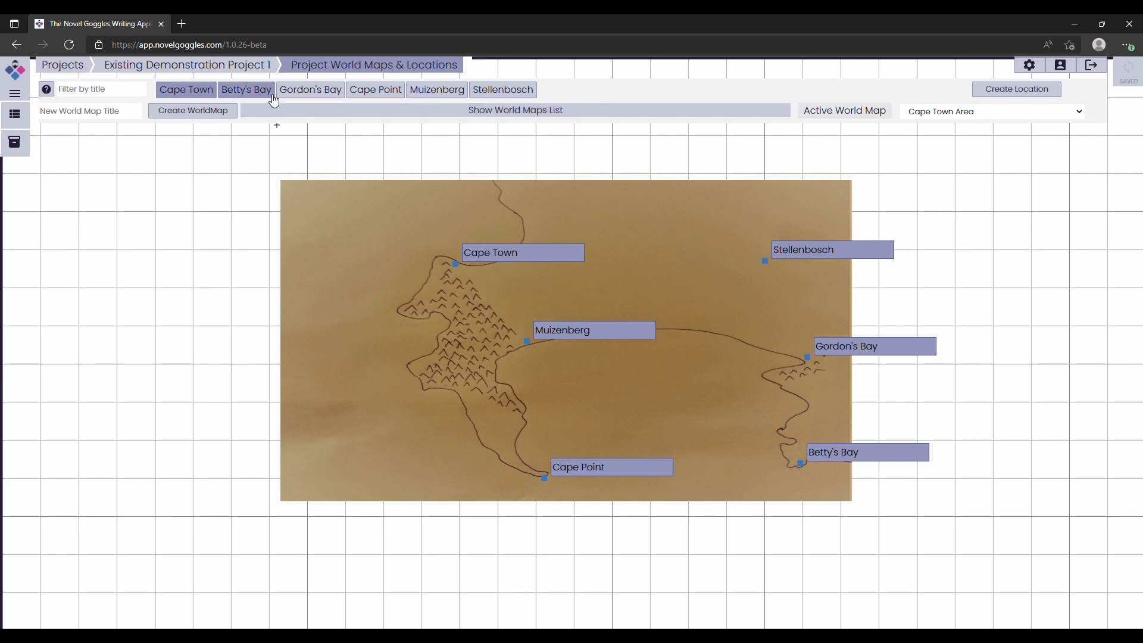
{"action": "left_click", "coordinate": [290, 93]}
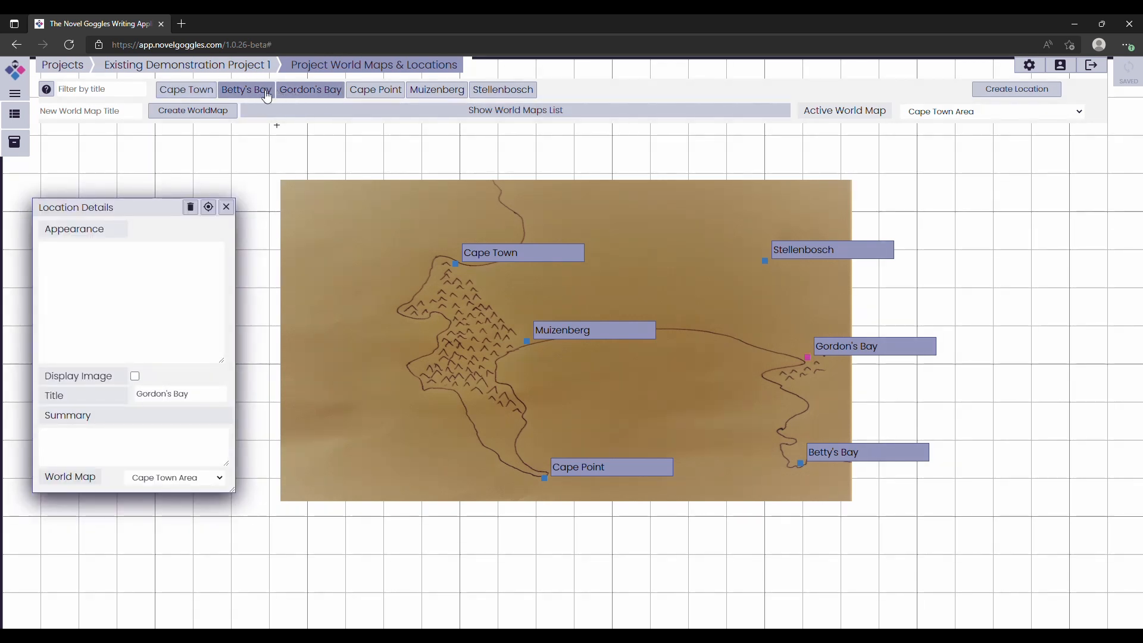
{"action": "left_click", "coordinate": [268, 95]}
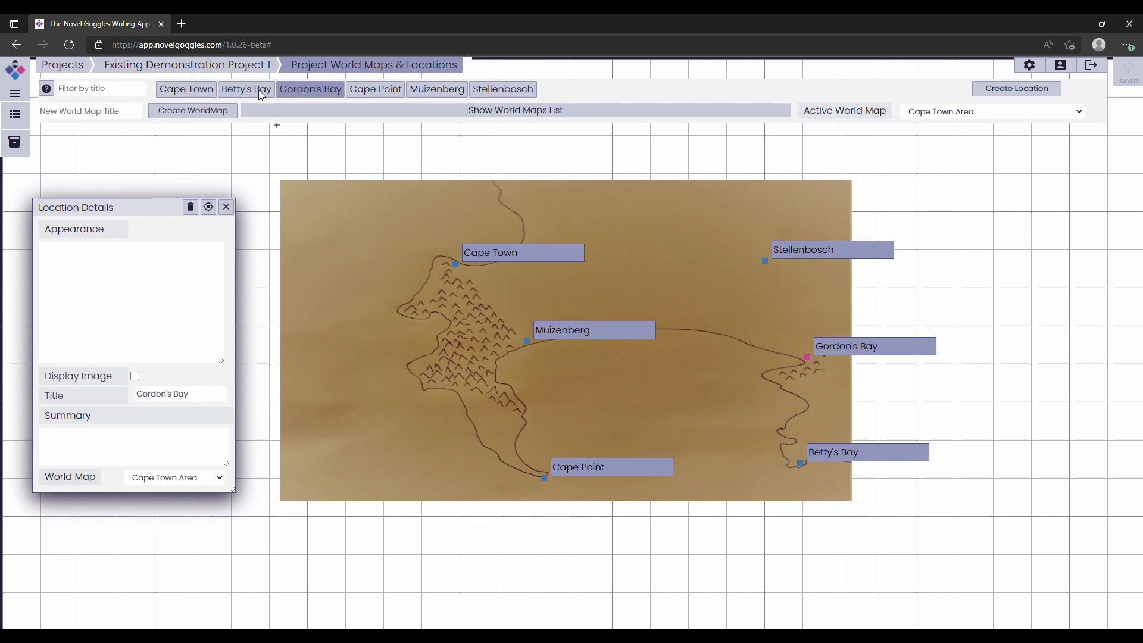
{"action": "key", "text": "Right"}
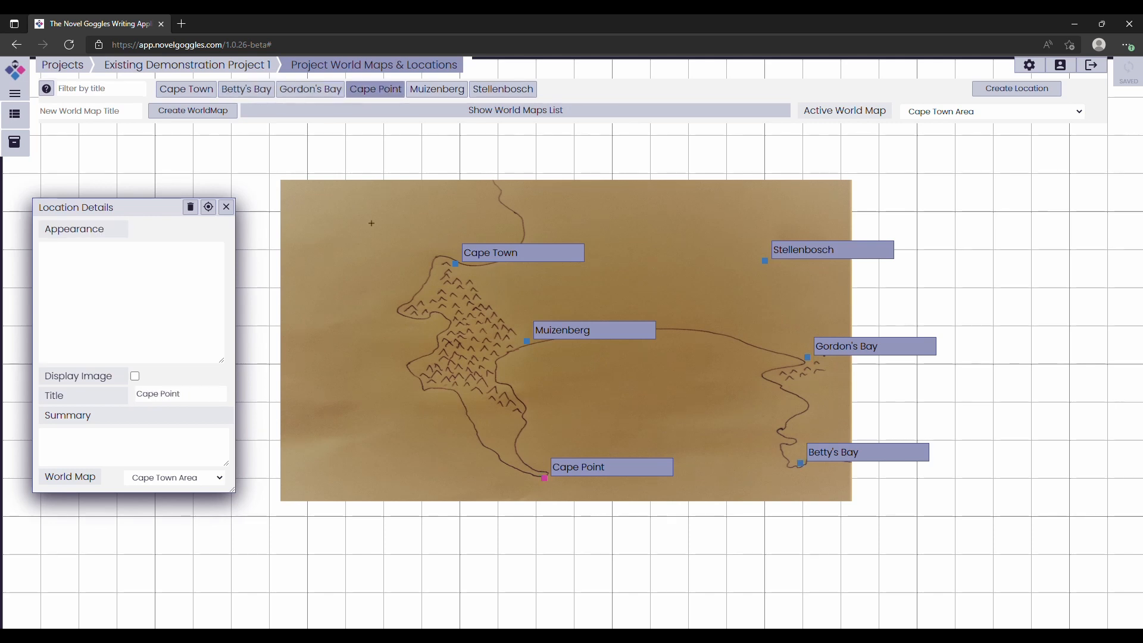
{"action": "left_click", "coordinate": [529, 341]}
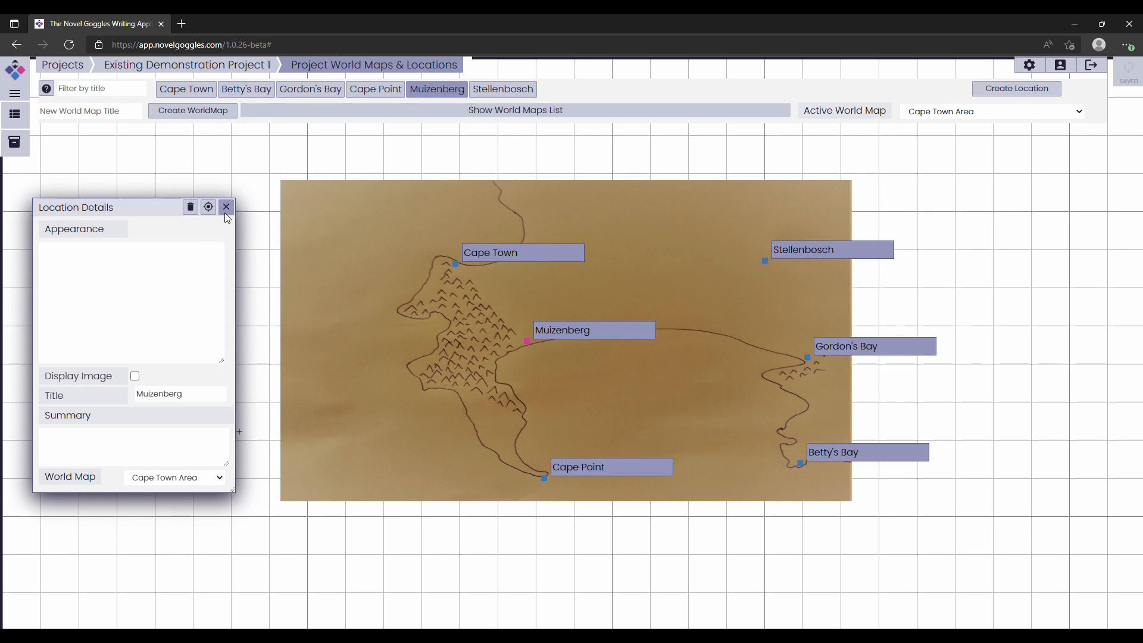
Set the active world map to The VOID and return to the Cape Town Area map by selecting the Gordon's Bay location
{"action": "left_click", "coordinate": [929, 113]}
{"action": "left_click", "coordinate": [962, 132]}
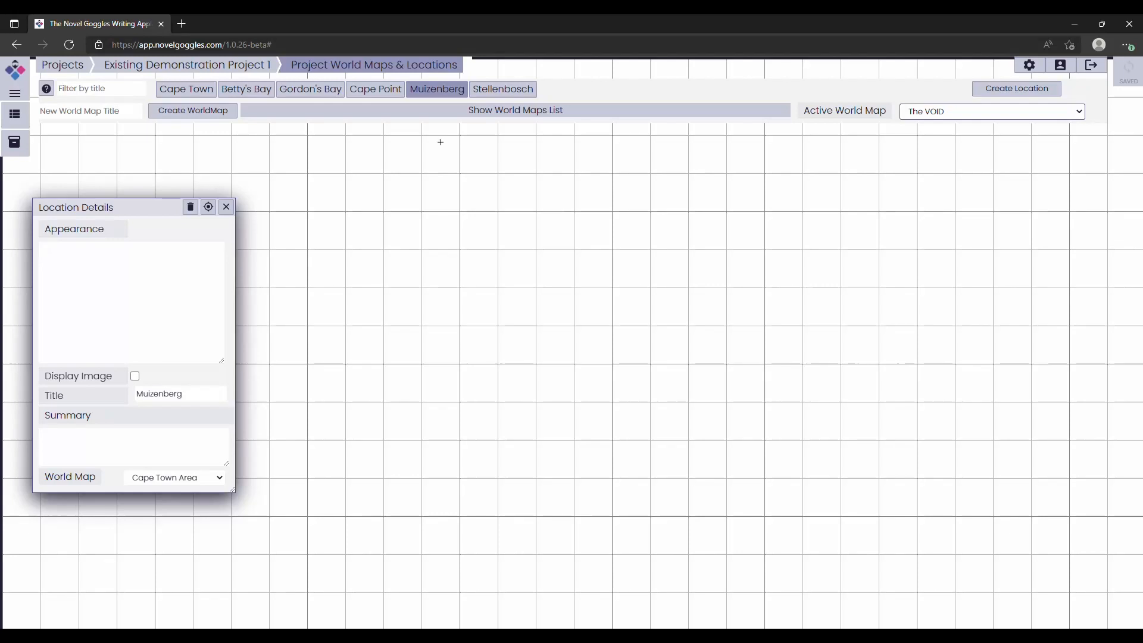
{"action": "left_click", "coordinate": [311, 89]}
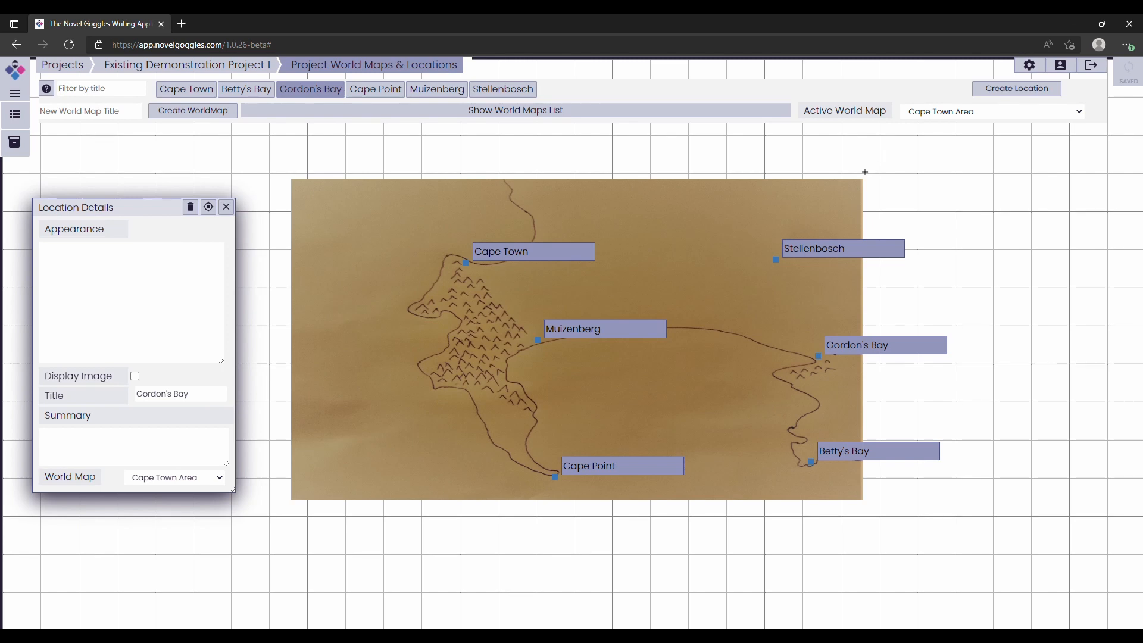
{"action": "left_click_drag", "start_coordinate": [687, 260], "coordinate": [679, 270]}
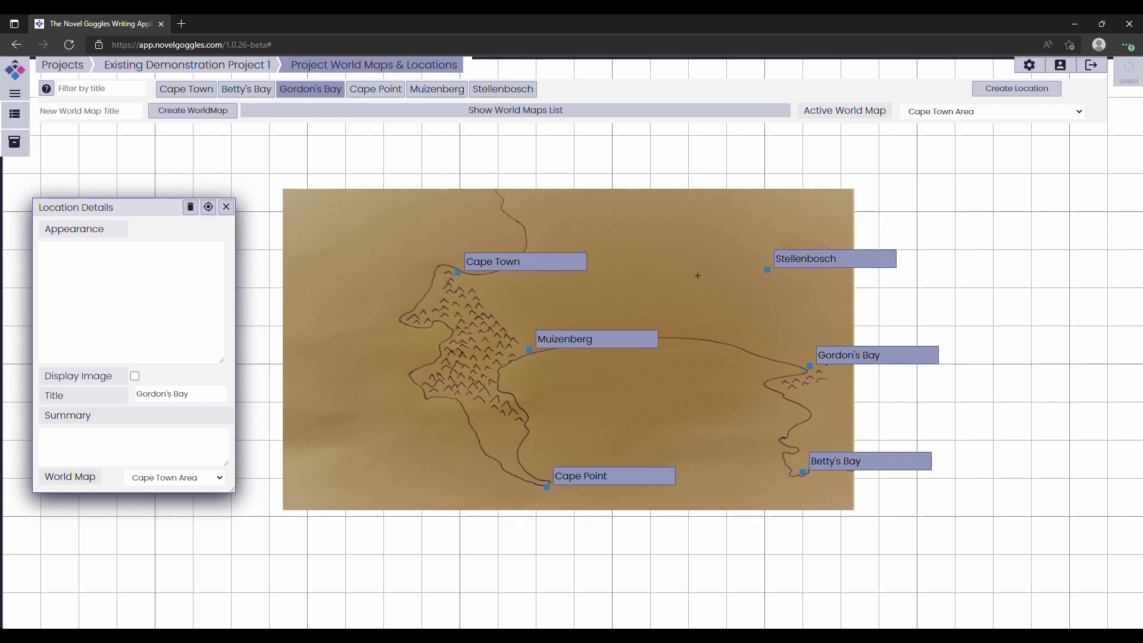
Show The VOID once more and make Cape Town Area the active world map again
{"action": "left_click", "coordinate": [941, 121]}
{"action": "left_click", "coordinate": [903, 156]}
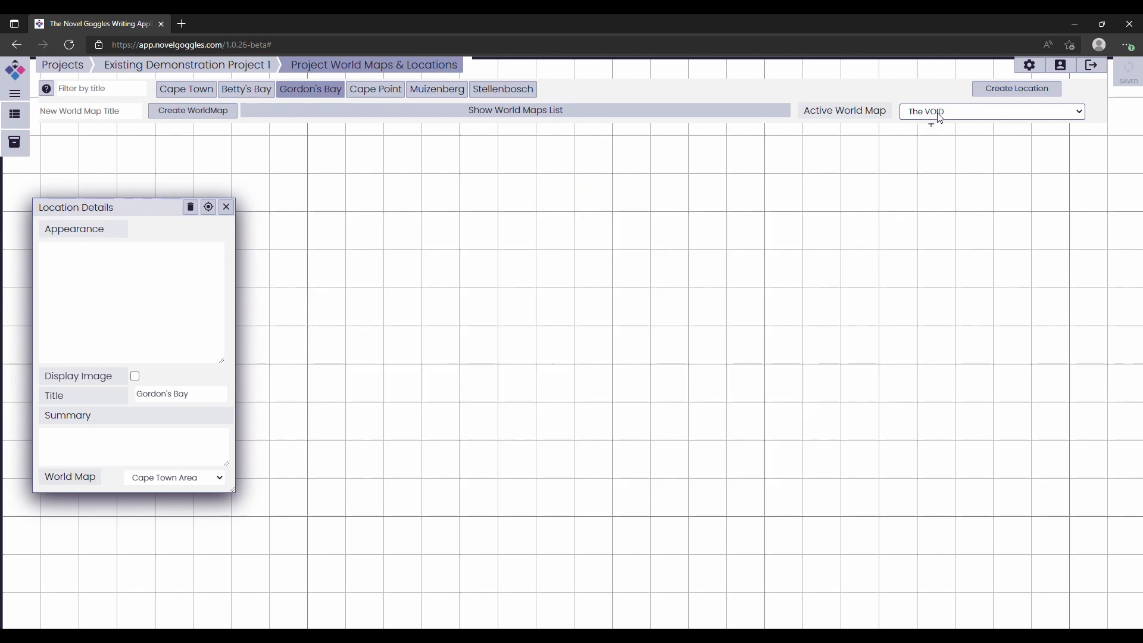
{"action": "left_click", "coordinate": [935, 143]}
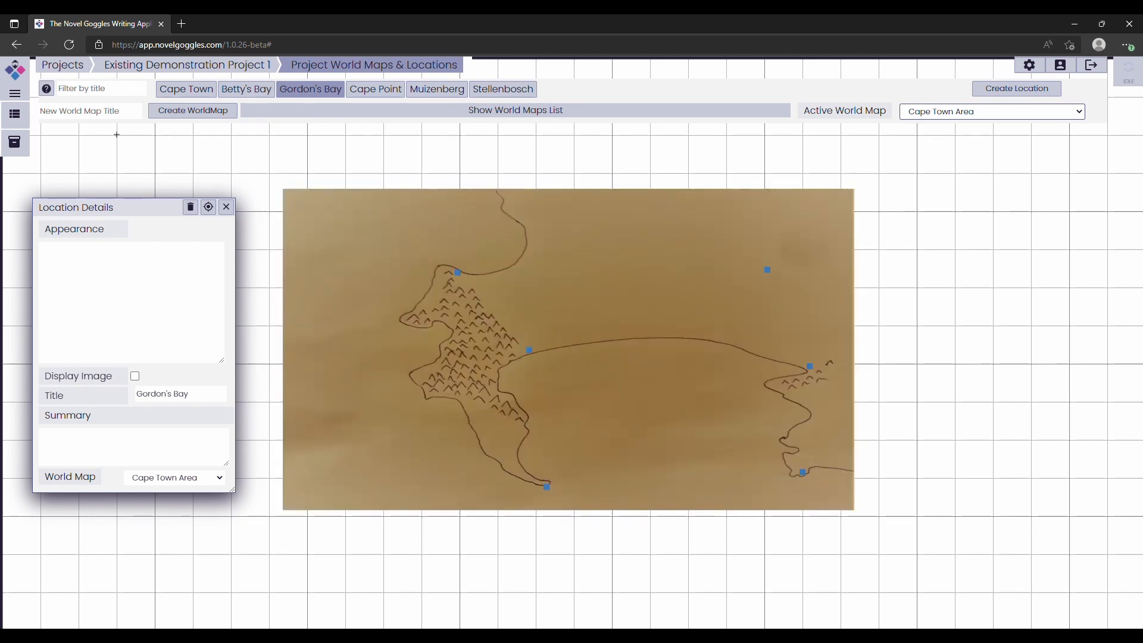
Create a new world map titled Test Map
{"action": "left_click", "coordinate": [101, 112]}
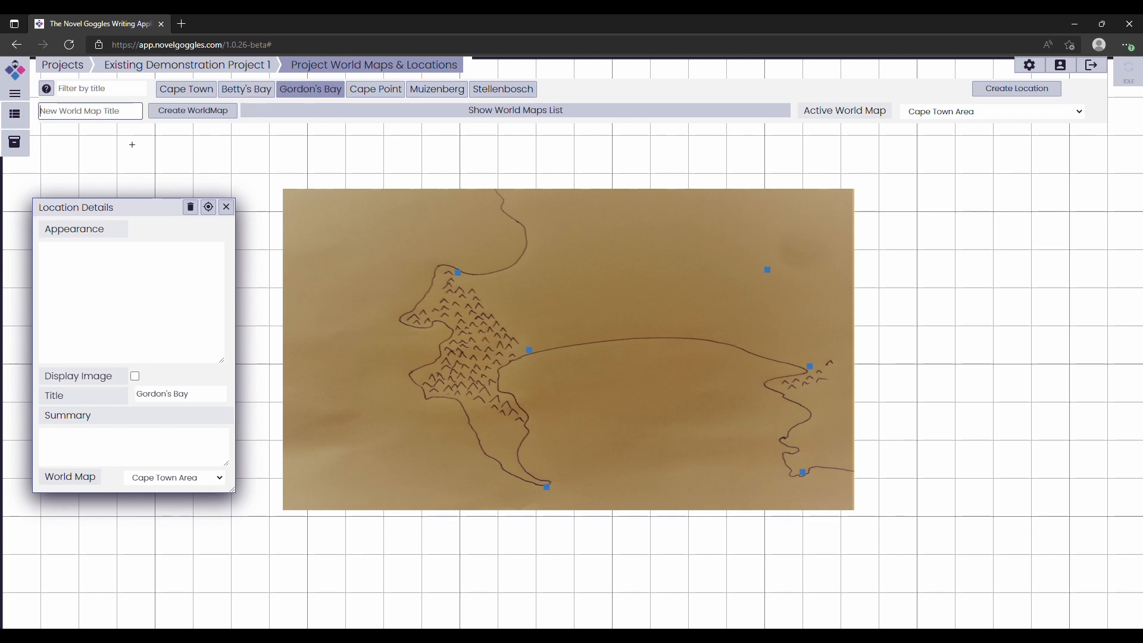
{"action": "type", "text": "Test Map"}
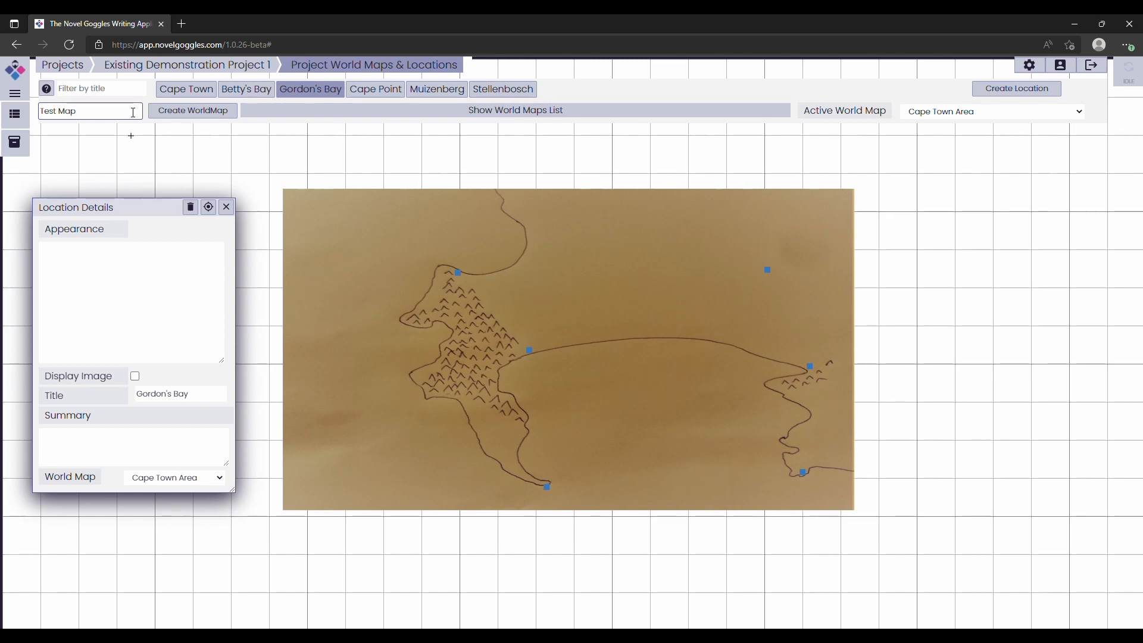
{"action": "left_click", "coordinate": [179, 112]}
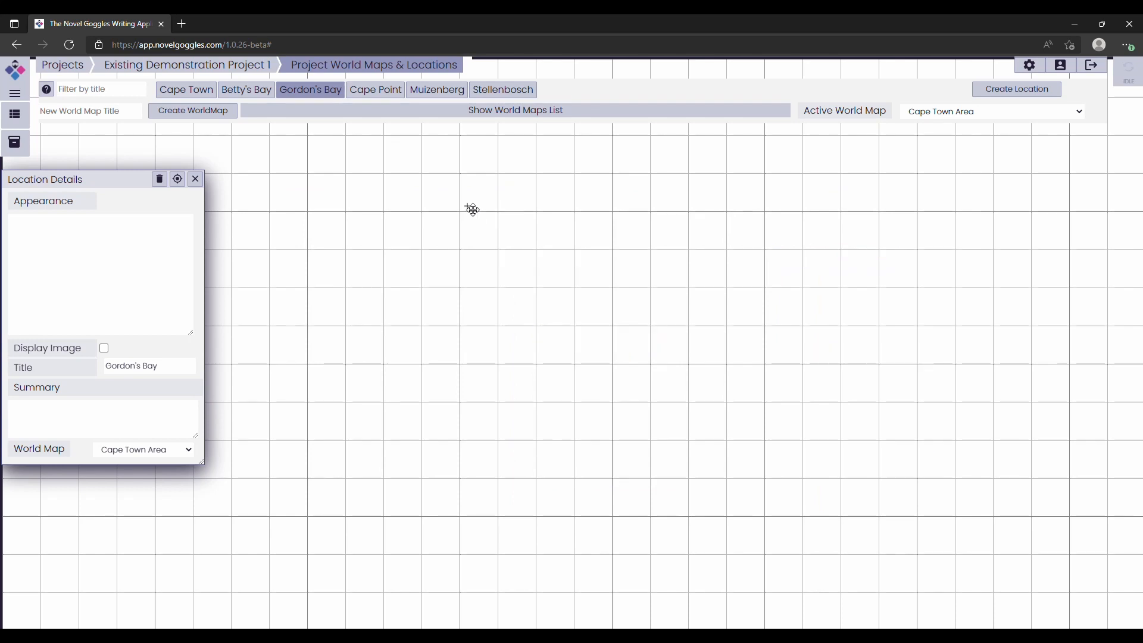
Make Test Map the active world map and open its details for editing from the world maps list
{"action": "left_click", "coordinate": [946, 116]}
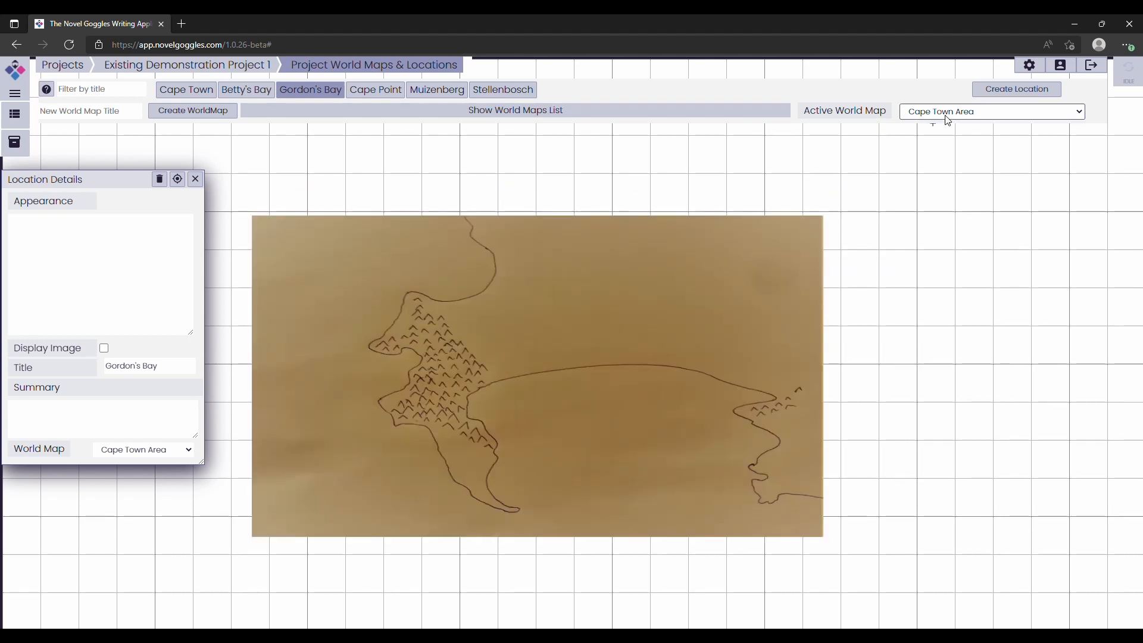
{"action": "left_click", "coordinate": [931, 150]}
{"action": "left_click", "coordinate": [545, 113]}
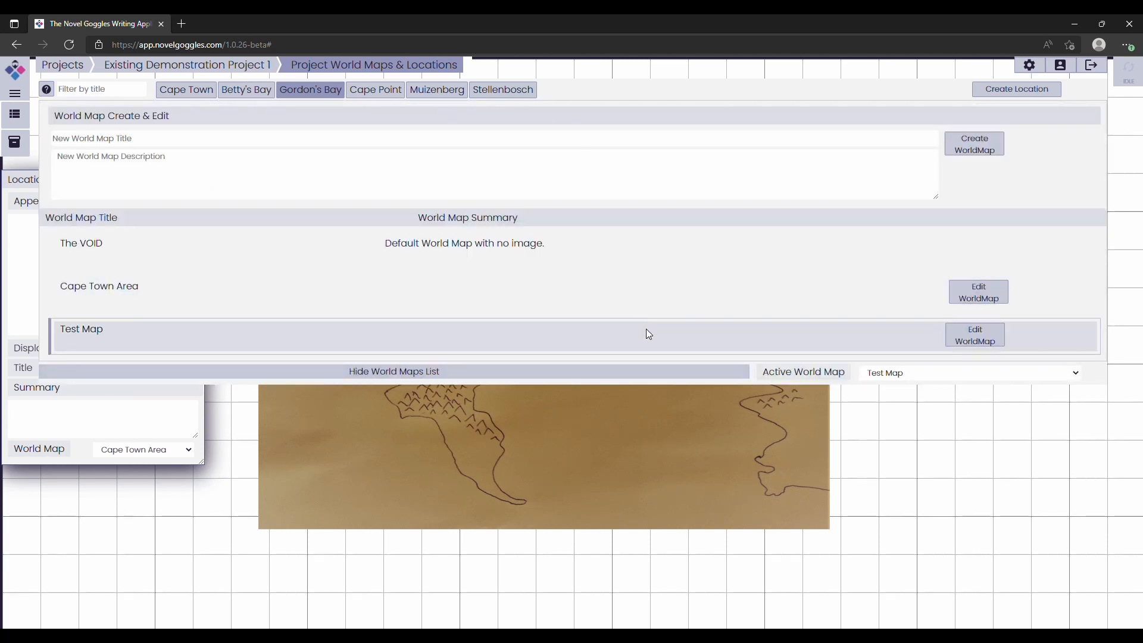
{"action": "left_click", "coordinate": [974, 343]}
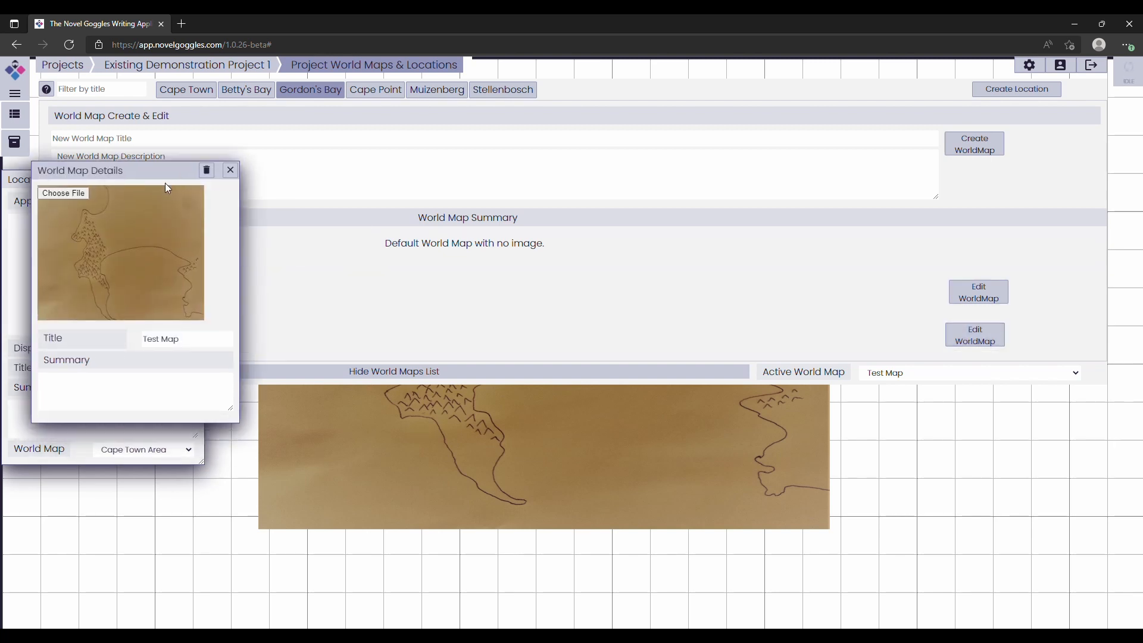
Move the World Map Details window toward the centre and look over Test Map's image chooser, title and summary fields
{"action": "left_click_drag", "start_coordinate": [166, 183], "coordinate": [542, 211]}
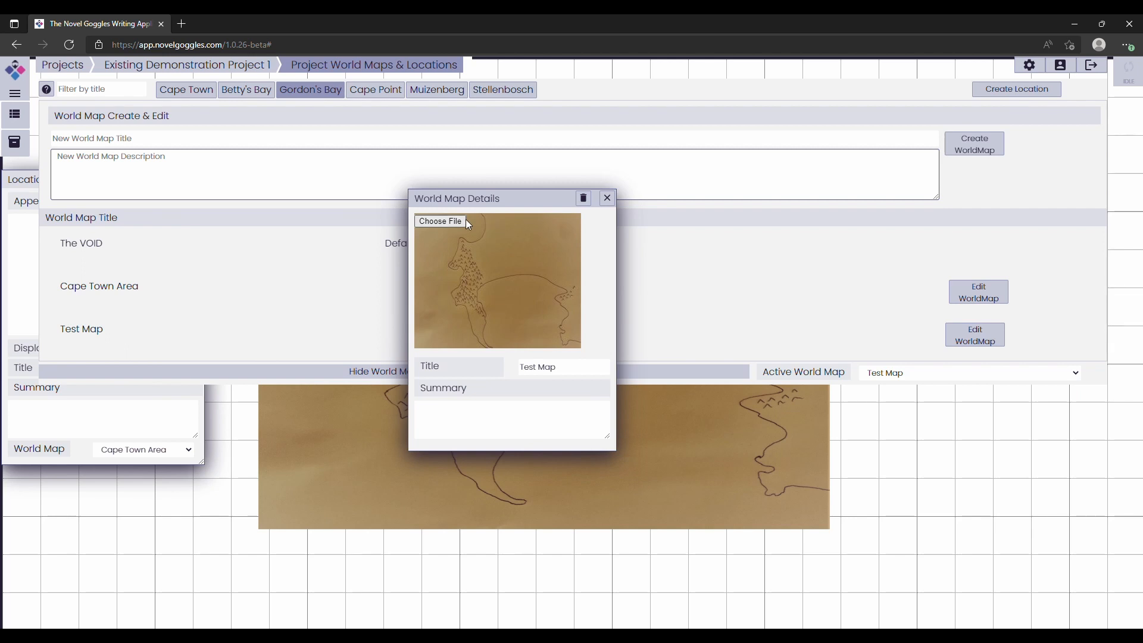
{"action": "left_click", "coordinate": [448, 221]}
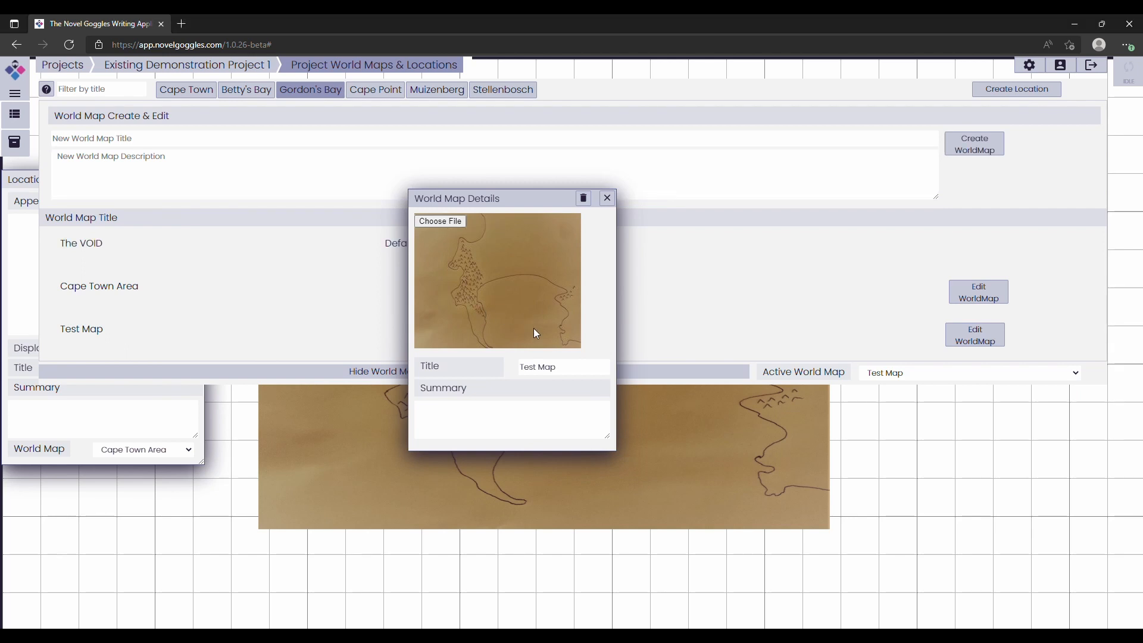
{"action": "left_click", "coordinate": [571, 367]}
{"action": "left_click", "coordinate": [567, 414]}
Delete the Test Map world map and dismiss the recycling notice
{"action": "left_click", "coordinate": [585, 200]}
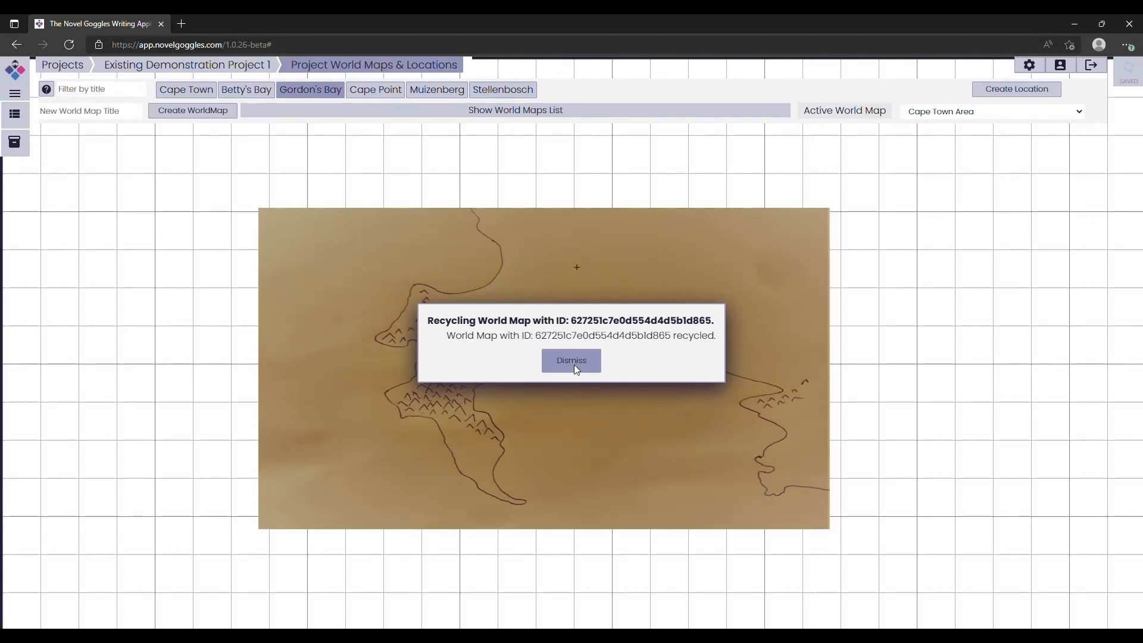
{"action": "left_click", "coordinate": [574, 365]}
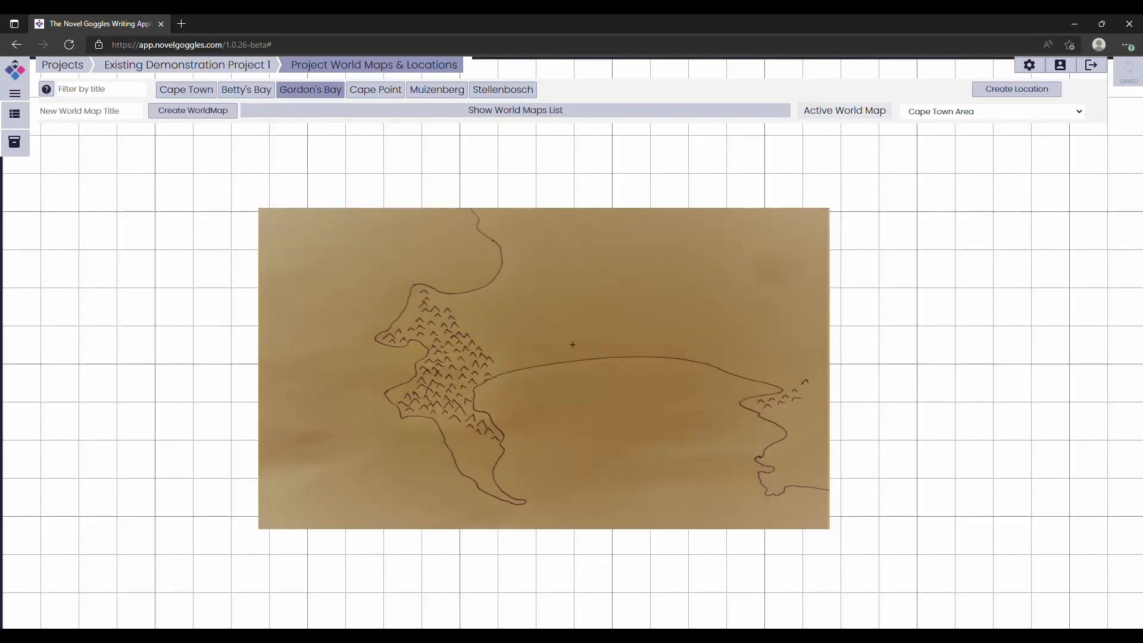
Select the Cape Point and Gordon's Bay locations in turn and move the Location Details window clear of the map
{"action": "mouse_move", "coordinate": [574, 345]}
{"action": "left_mouse_down"}
{"action": "mouse_move", "coordinate": [569, 357]}
{"action": "mouse_move", "coordinate": [578, 339]}
{"action": "left_mouse_up"}
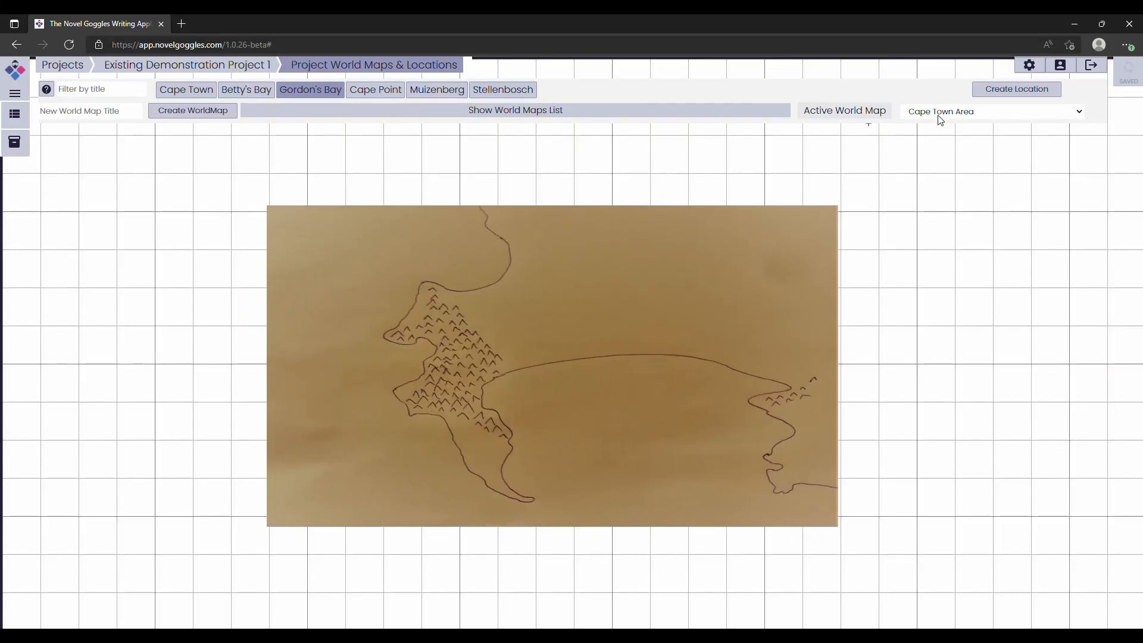
{"action": "left_click", "coordinate": [939, 114]}
{"action": "left_click", "coordinate": [389, 93]}
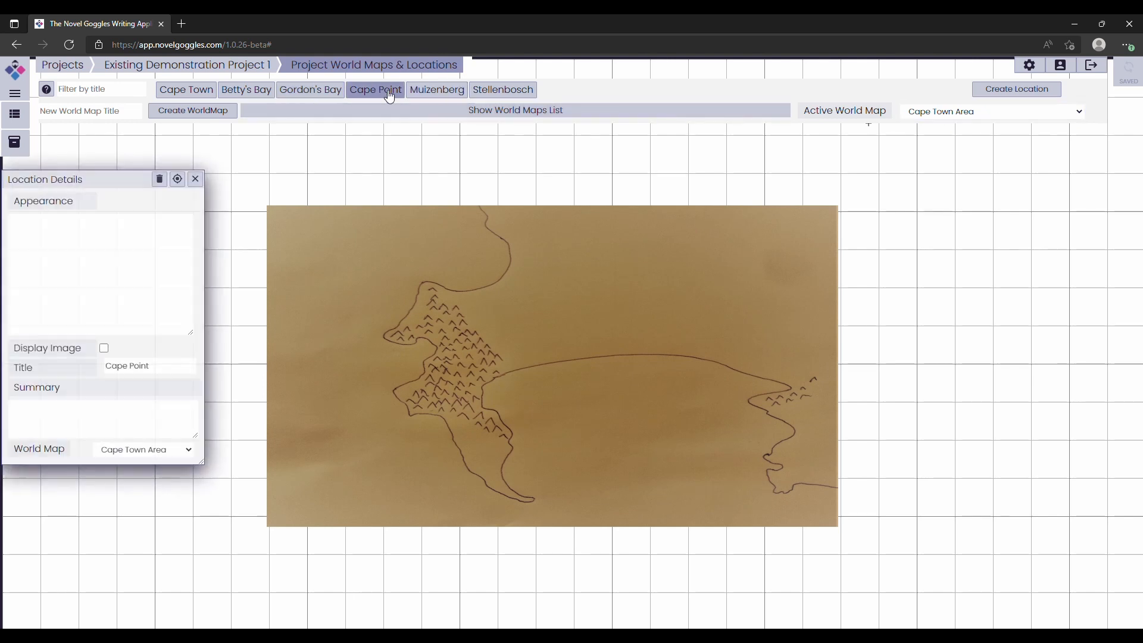
{"action": "left_click", "coordinate": [319, 93]}
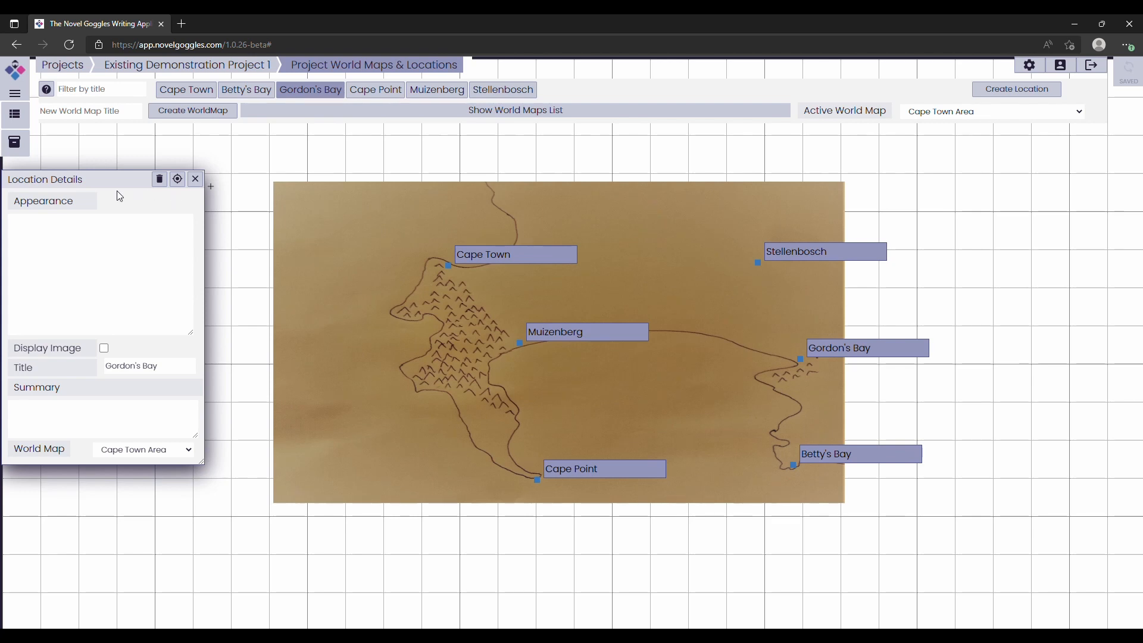
{"action": "left_click_drag", "start_coordinate": [109, 182], "coordinate": [144, 203]}
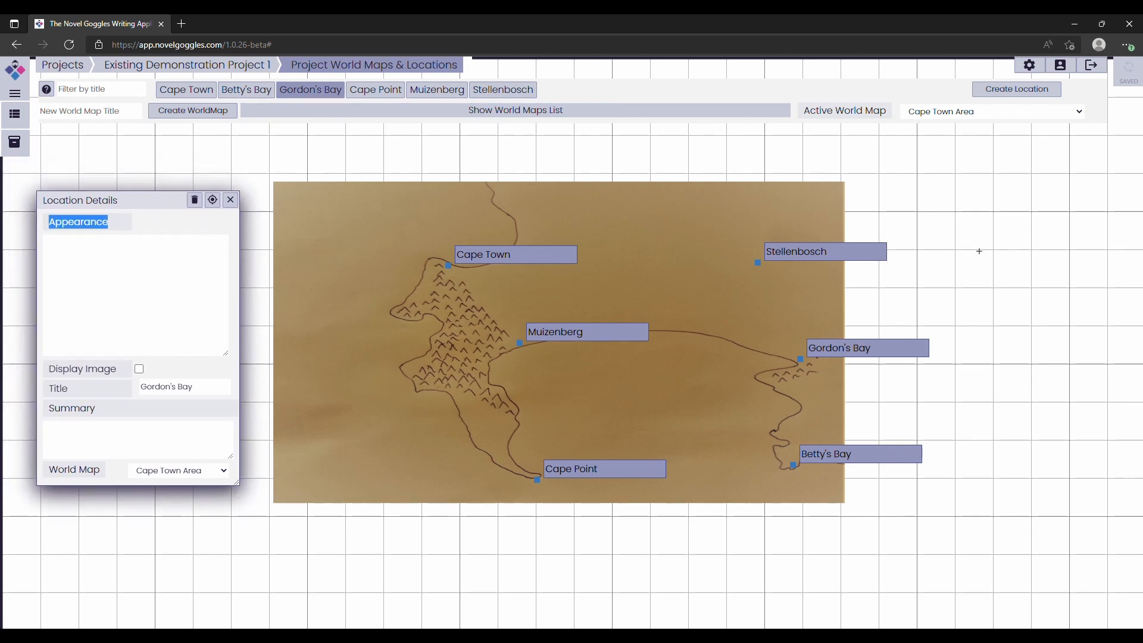
{"action": "left_click", "coordinate": [156, 210]}
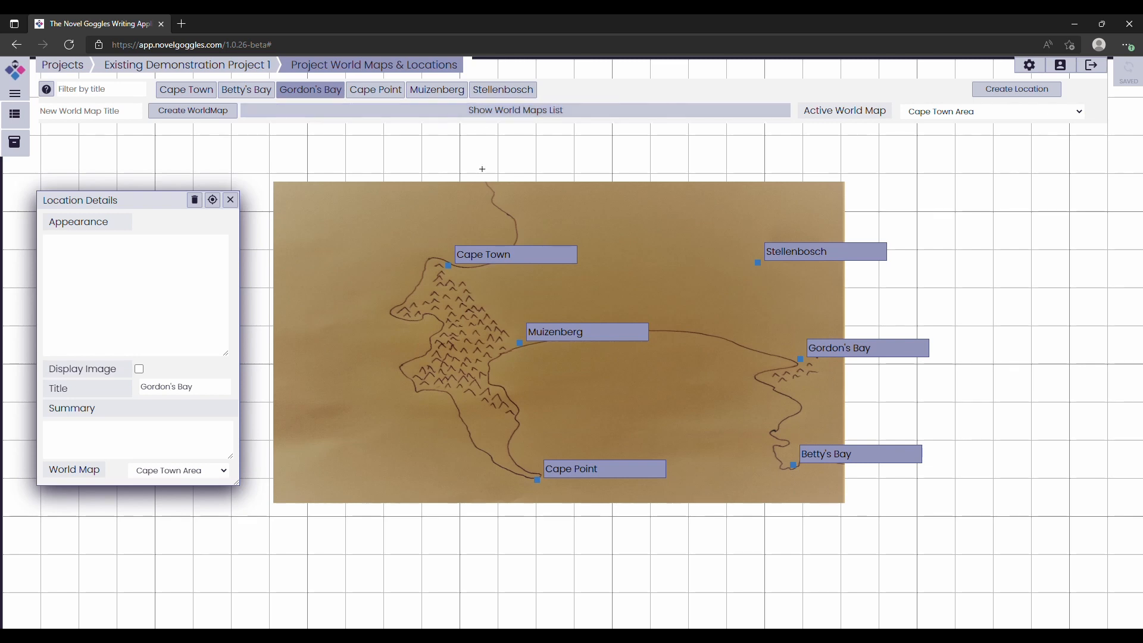
Show the world maps list, look at the new map title and description fields, and hide the list again
{"action": "left_click", "coordinate": [492, 113]}
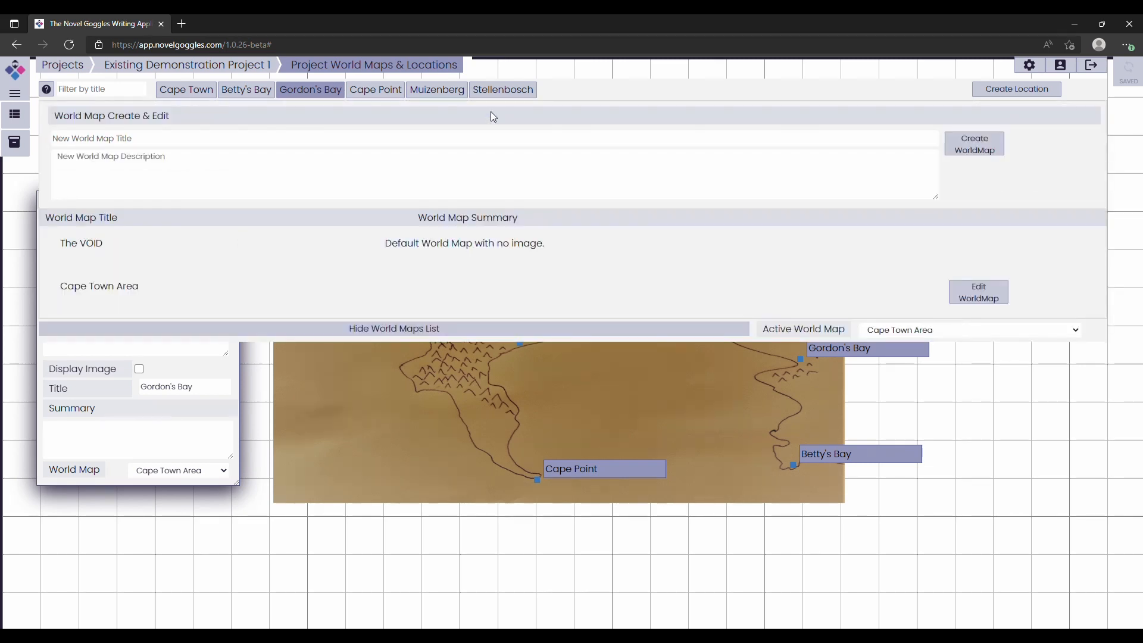
{"action": "left_click", "coordinate": [526, 145]}
{"action": "left_click", "coordinate": [537, 183]}
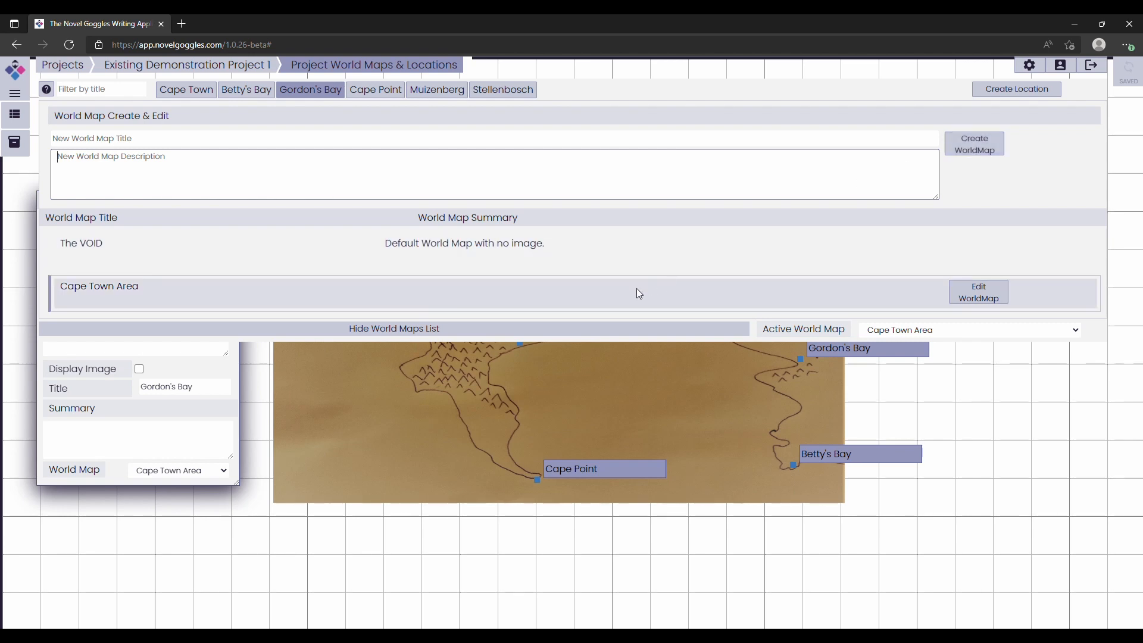
{"action": "left_click", "coordinate": [625, 328]}
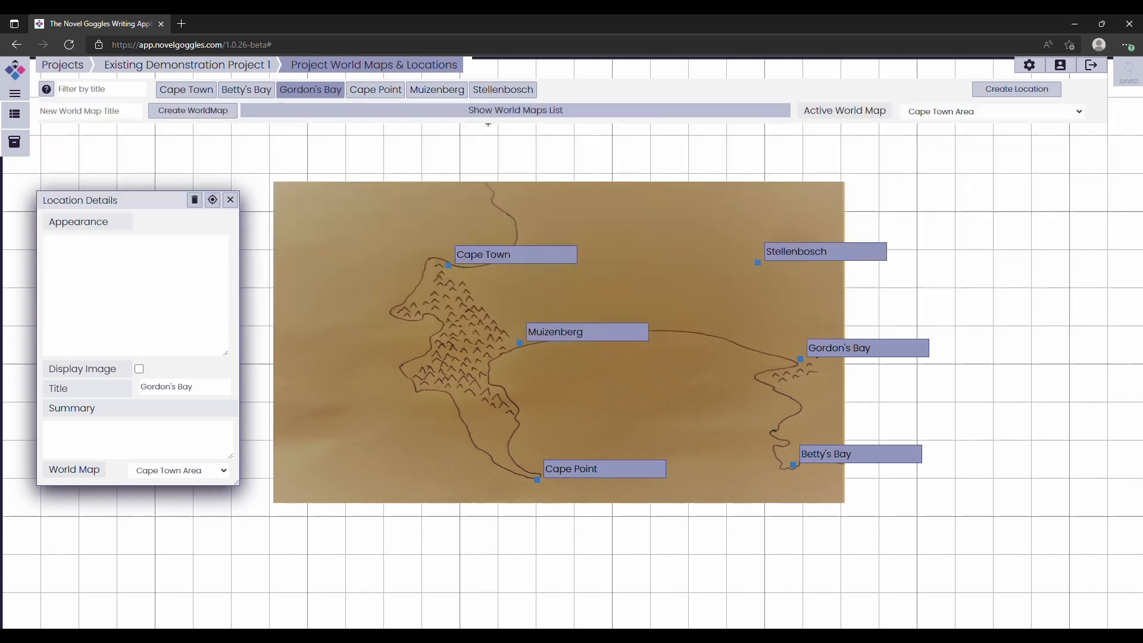
Create a new location directly on the Cape Town Area map, on the small western headland below Cape Town
{"action": "left_click_drag", "start_coordinate": [658, 273], "coordinate": [687, 273]}
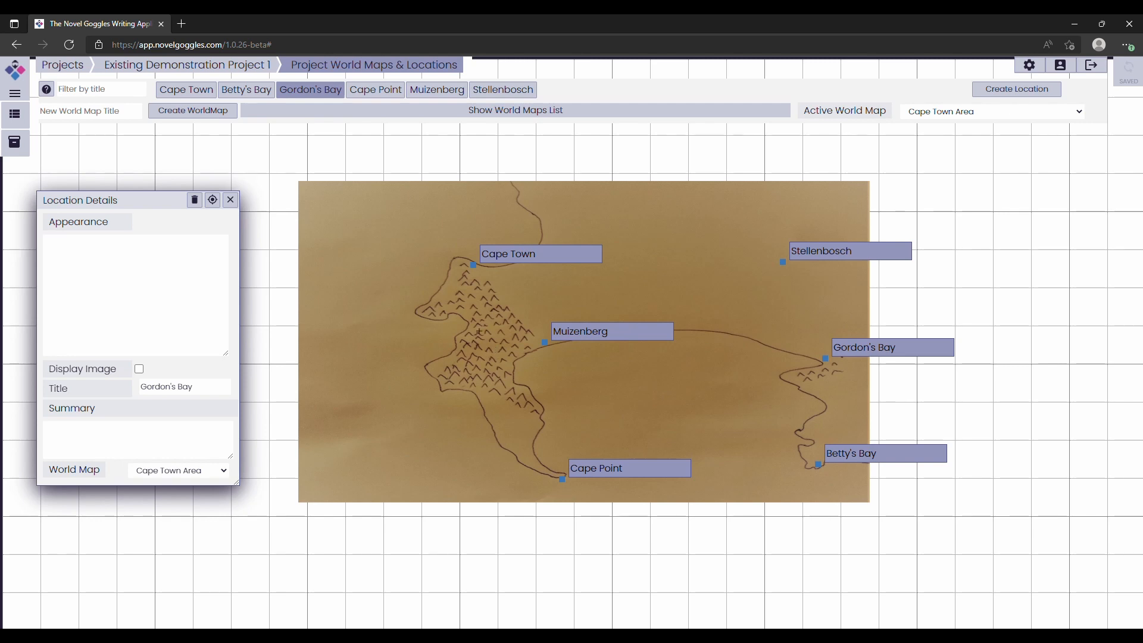
{"action": "scroll", "coordinate": [479, 332], "scroll_direction": "up", "scroll_amount": 5}
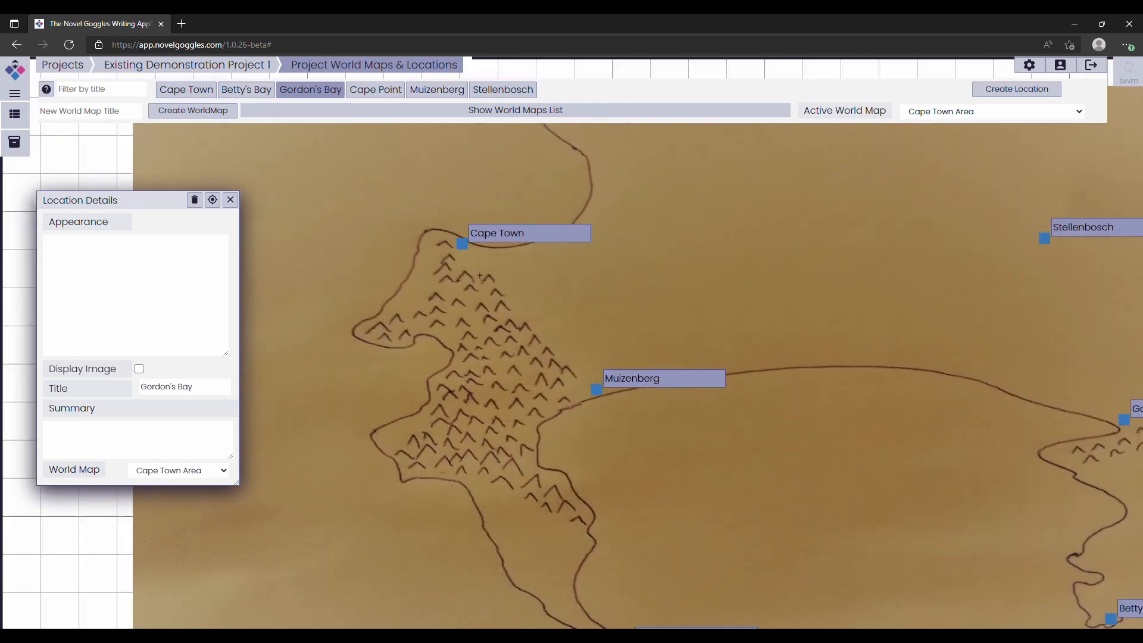
{"action": "scroll", "coordinate": [480, 276], "scroll_direction": "down", "scroll_amount": 5}
{"action": "scroll", "coordinate": [690, 302], "scroll_direction": "up", "scroll_amount": 4}
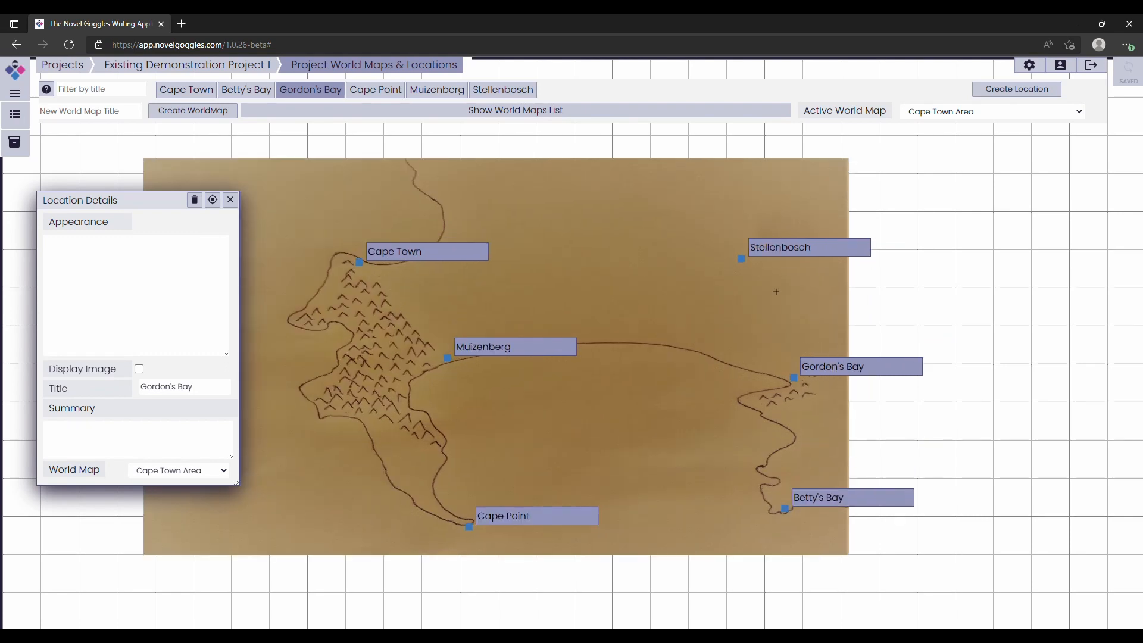
{"action": "scroll", "coordinate": [773, 292], "scroll_direction": "down", "scroll_amount": 2}
{"action": "scroll", "coordinate": [773, 293], "scroll_direction": "down", "scroll_amount": 2}
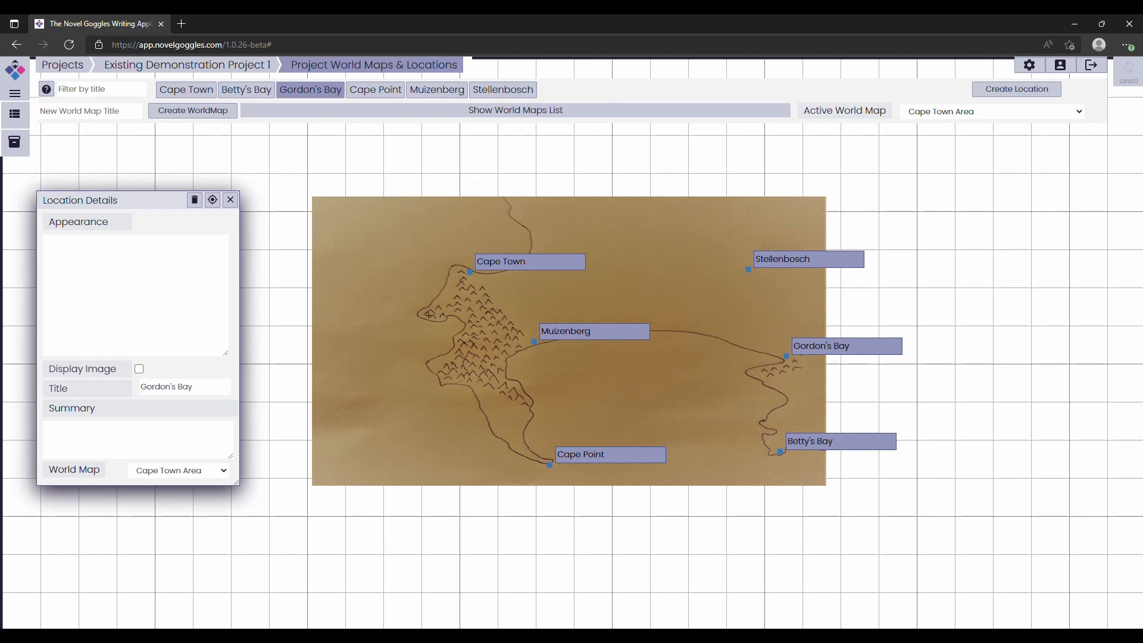
{"action": "left_click", "coordinate": [428, 314]}
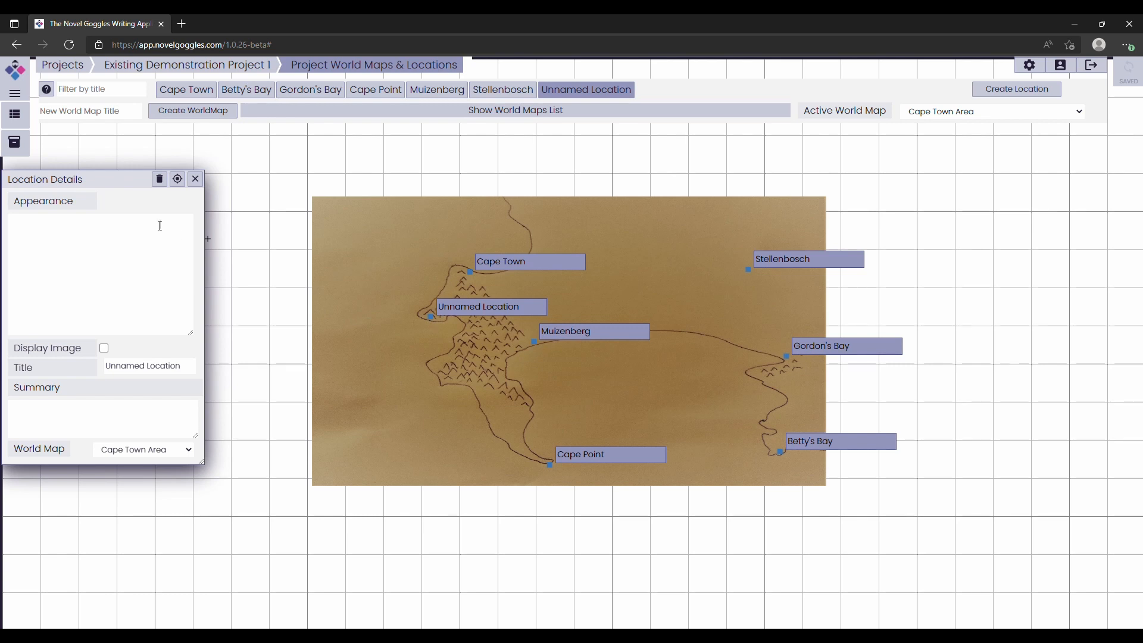
Title the new headland location Test 1 and close its details window
{"action": "left_click_drag", "start_coordinate": [133, 189], "coordinate": [210, 210]}
{"action": "double_click", "coordinate": [229, 388]}
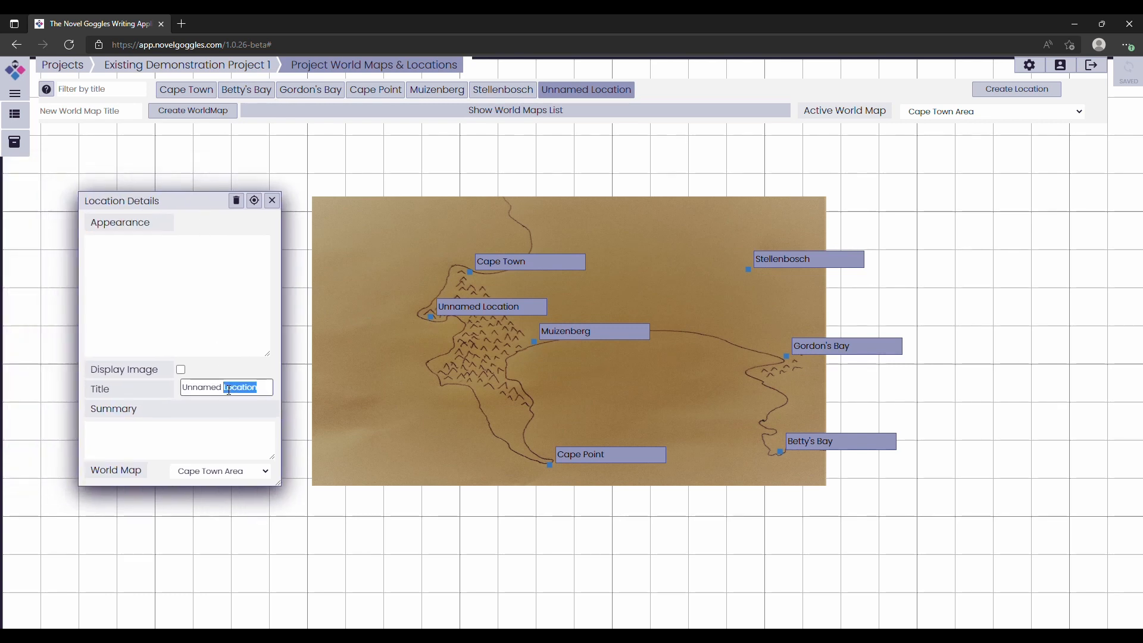
{"action": "triple_click", "coordinate": [217, 390]}
{"action": "type", "text": "Test 1"}
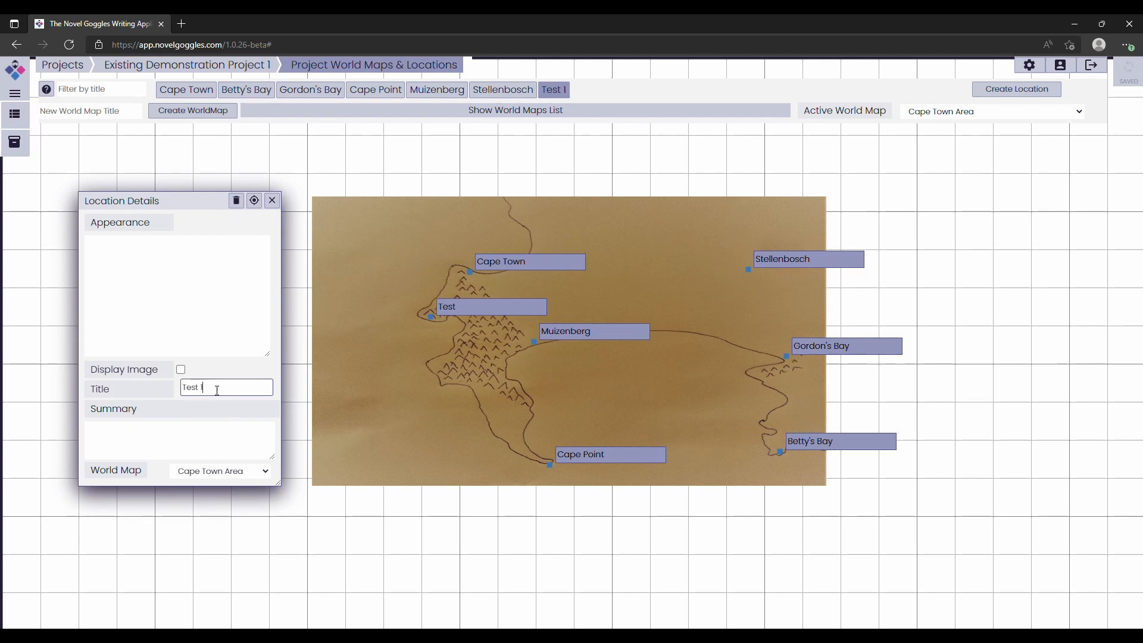
{"action": "left_click", "coordinate": [215, 427]}
{"action": "left_click", "coordinate": [275, 202]}
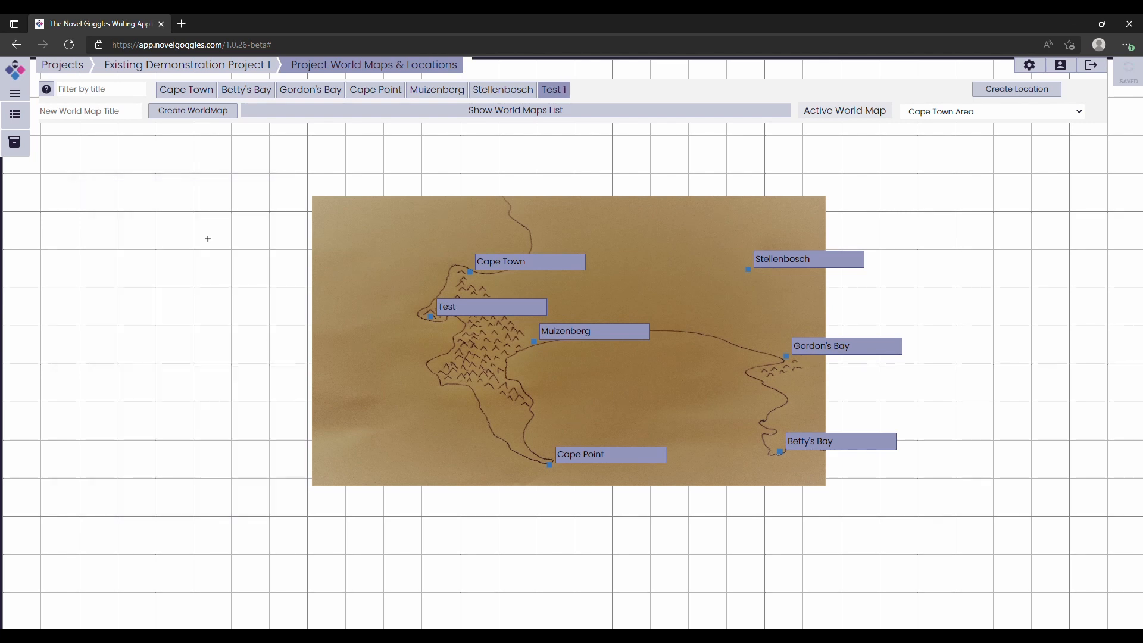
Create another location and place its marker on the peninsula's west coast, south of Test 1
{"action": "left_click", "coordinate": [1002, 90]}
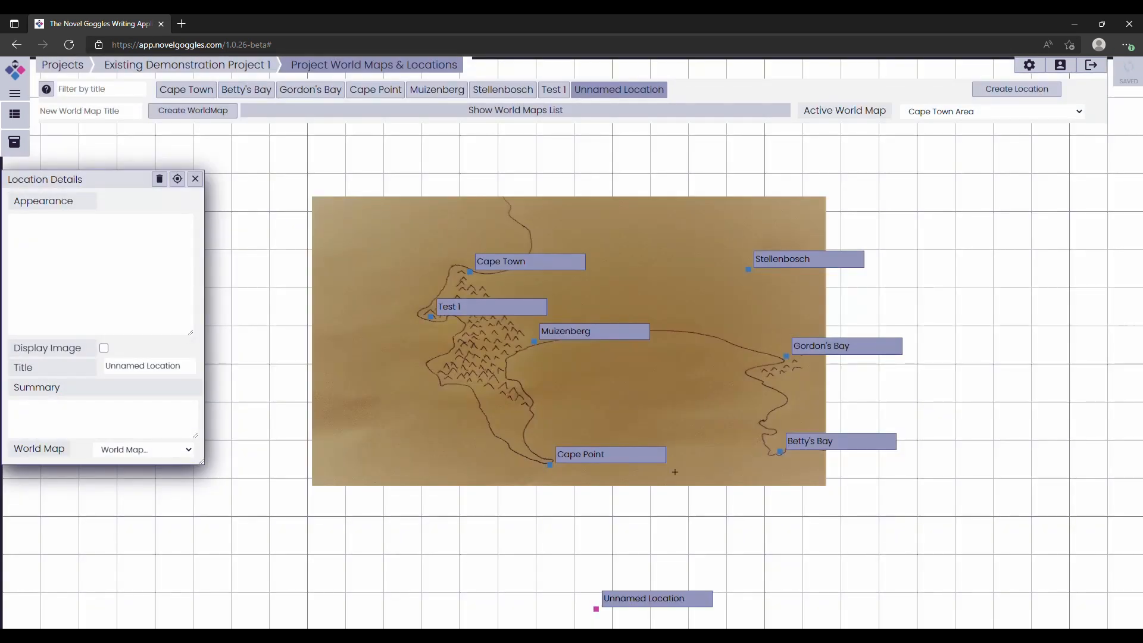
{"action": "left_click_drag", "start_coordinate": [666, 490], "coordinate": [657, 449]}
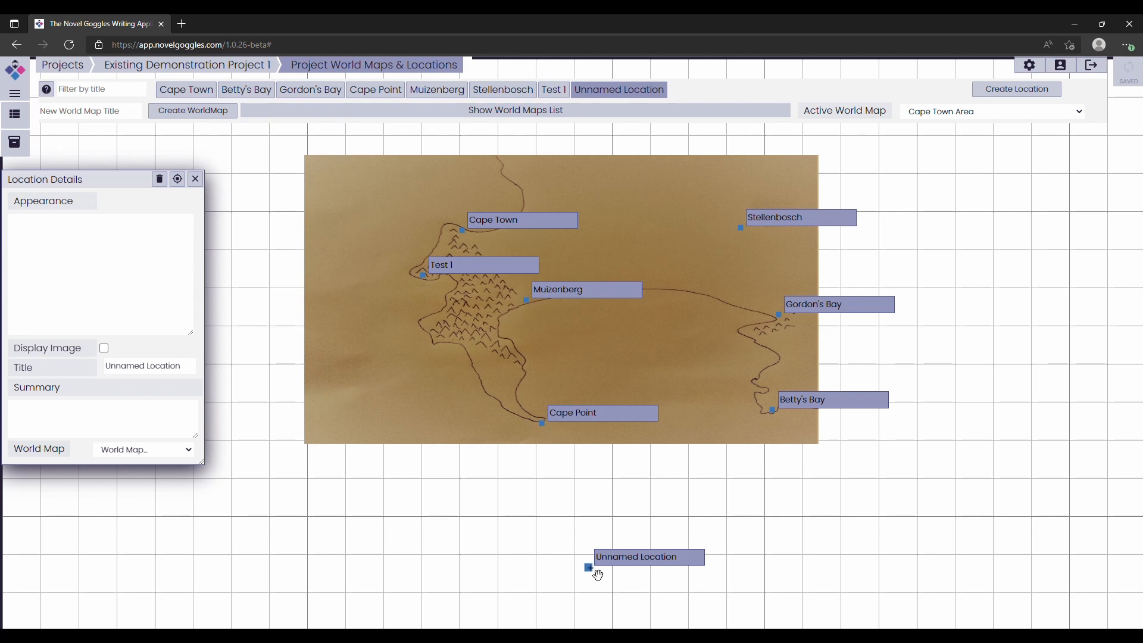
{"action": "mouse_move", "coordinate": [598, 575]}
{"action": "left_mouse_down"}
{"action": "mouse_move", "coordinate": [501, 425]}
{"action": "mouse_move", "coordinate": [475, 351]}
{"action": "mouse_move", "coordinate": [521, 404]}
{"action": "mouse_move", "coordinate": [521, 439]}
{"action": "left_mouse_up"}
{"action": "scroll", "coordinate": [521, 438], "scroll_direction": "up", "scroll_amount": 2}
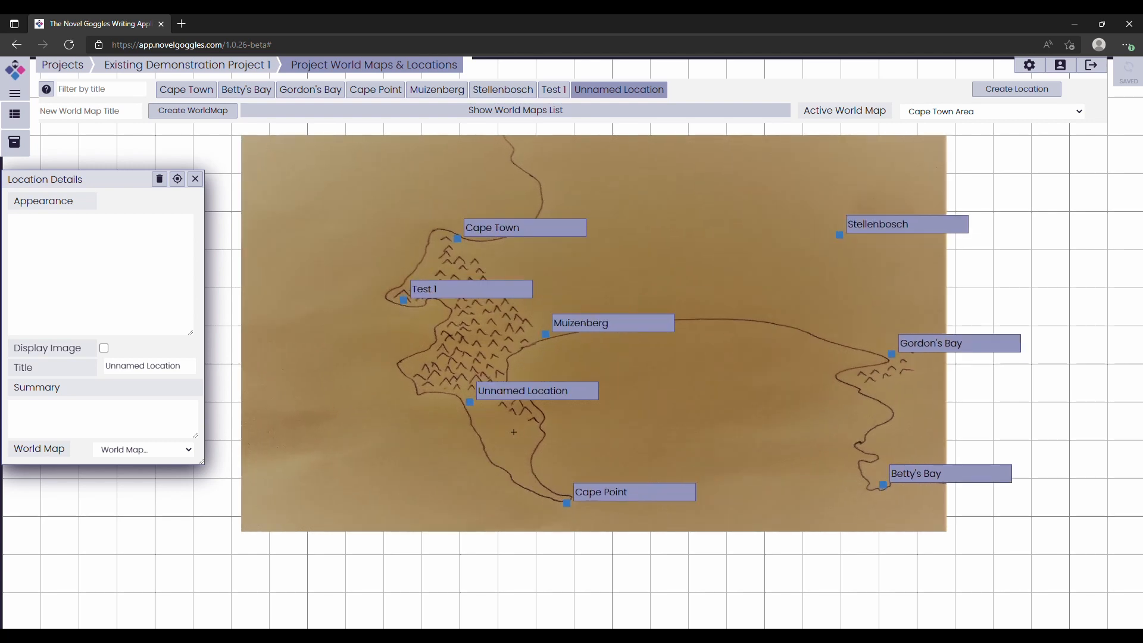
{"action": "left_click_drag", "start_coordinate": [475, 402], "coordinate": [429, 397]}
{"action": "mouse_move", "coordinate": [560, 403]}
{"action": "left_mouse_down"}
{"action": "mouse_move", "coordinate": [599, 401]}
{"action": "mouse_move", "coordinate": [570, 378]}
{"action": "left_mouse_up"}
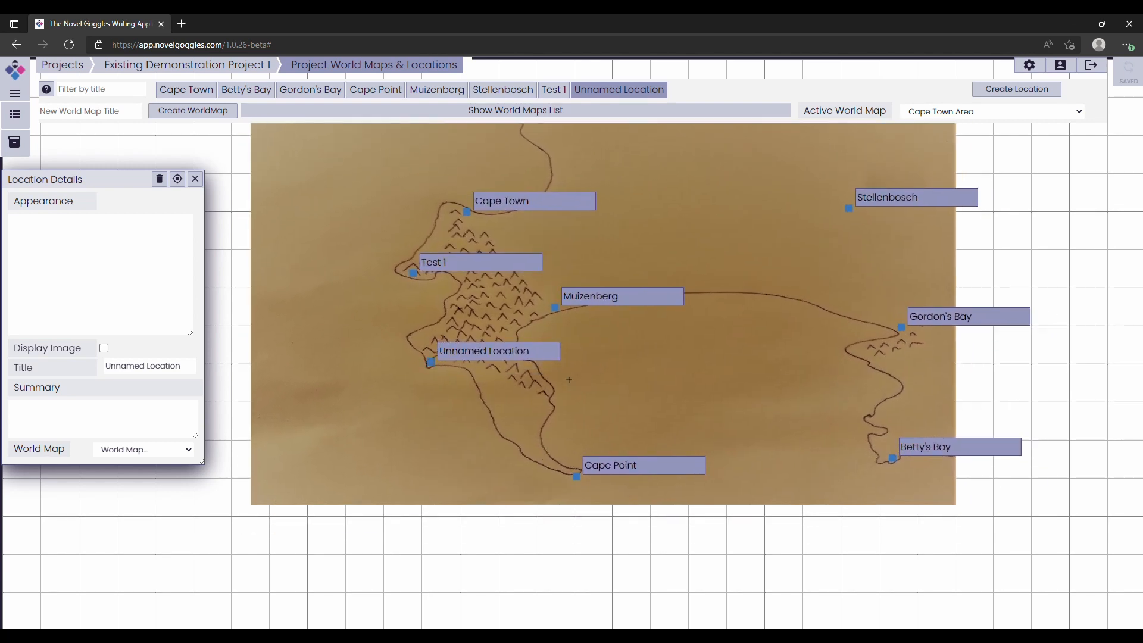
Title the new west coast location Test 2 and put the text cursor in its Appearance field
{"action": "left_click_drag", "start_coordinate": [104, 185], "coordinate": [191, 184]}
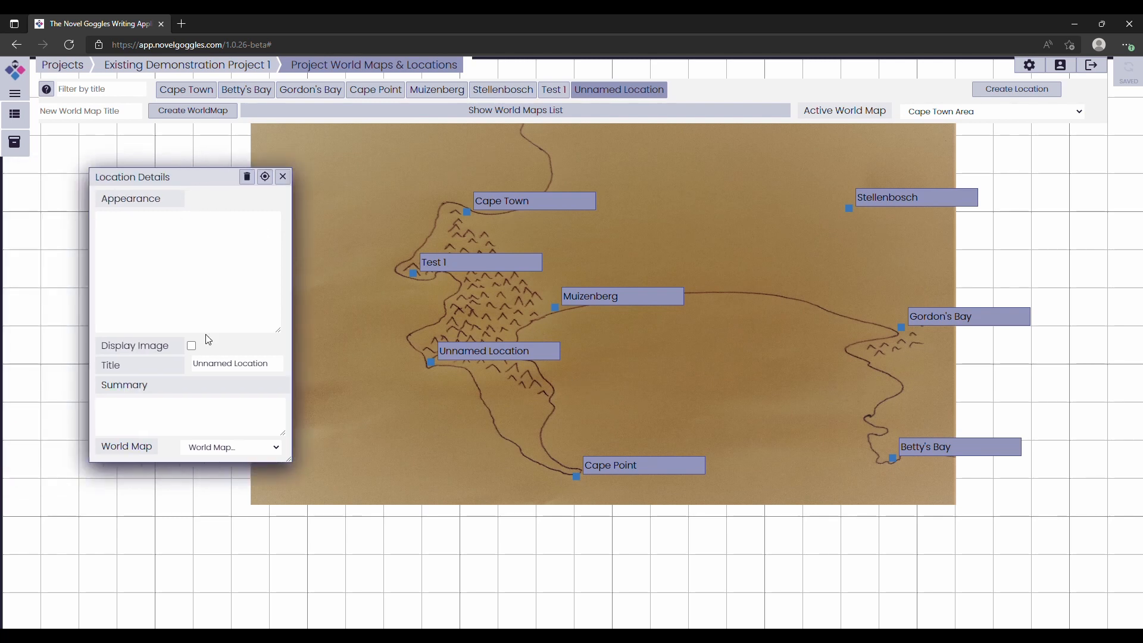
{"action": "triple_click", "coordinate": [224, 366]}
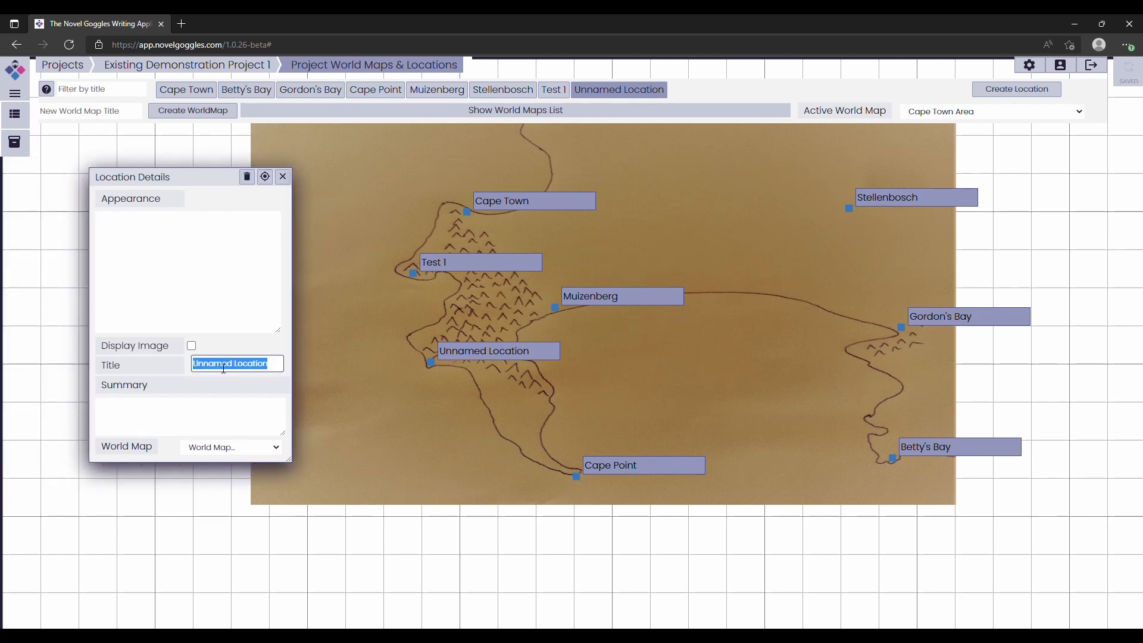
{"action": "type", "text": "Test 2"}
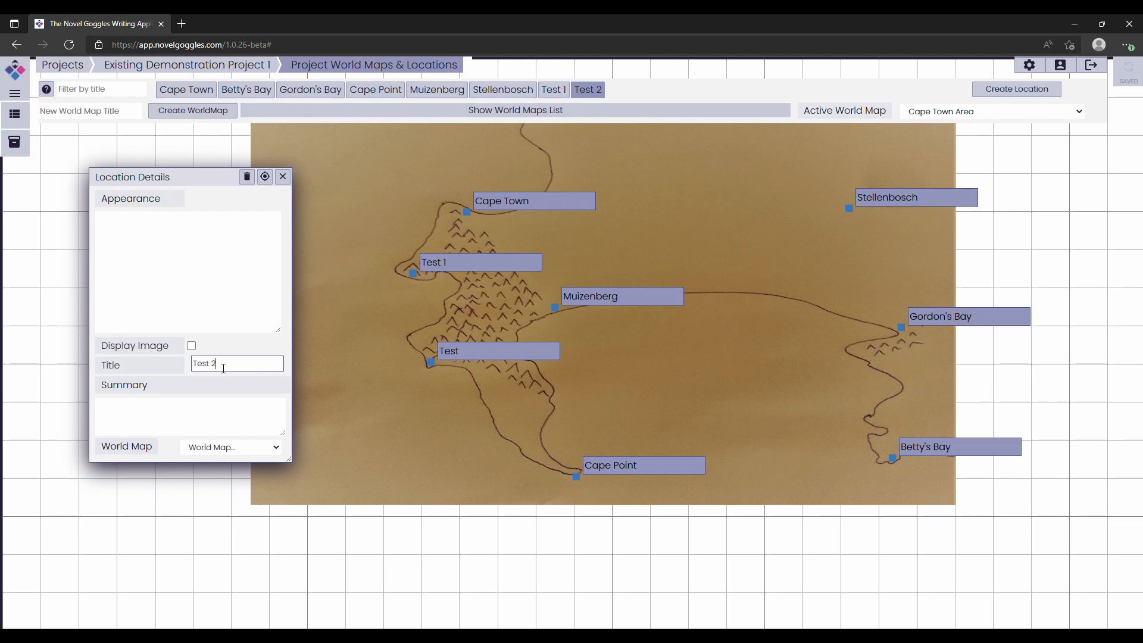
{"action": "left_click", "coordinate": [229, 303]}
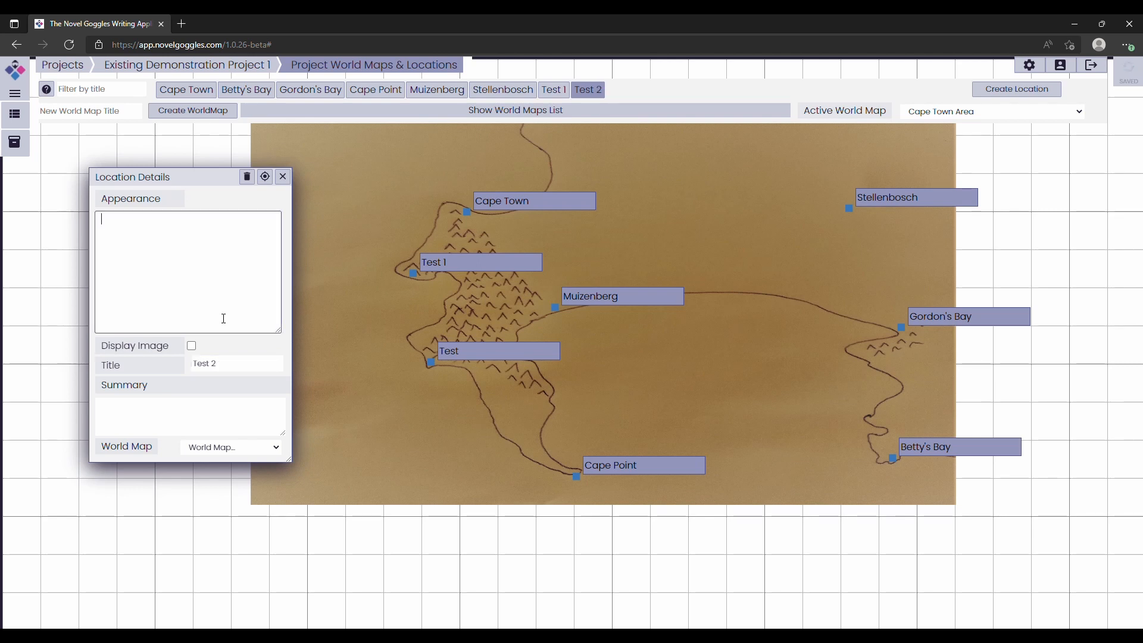
Turn on Display Image for the Test 2 location and centre the map on it
{"action": "left_click_drag", "start_coordinate": [203, 184], "coordinate": [198, 171]}
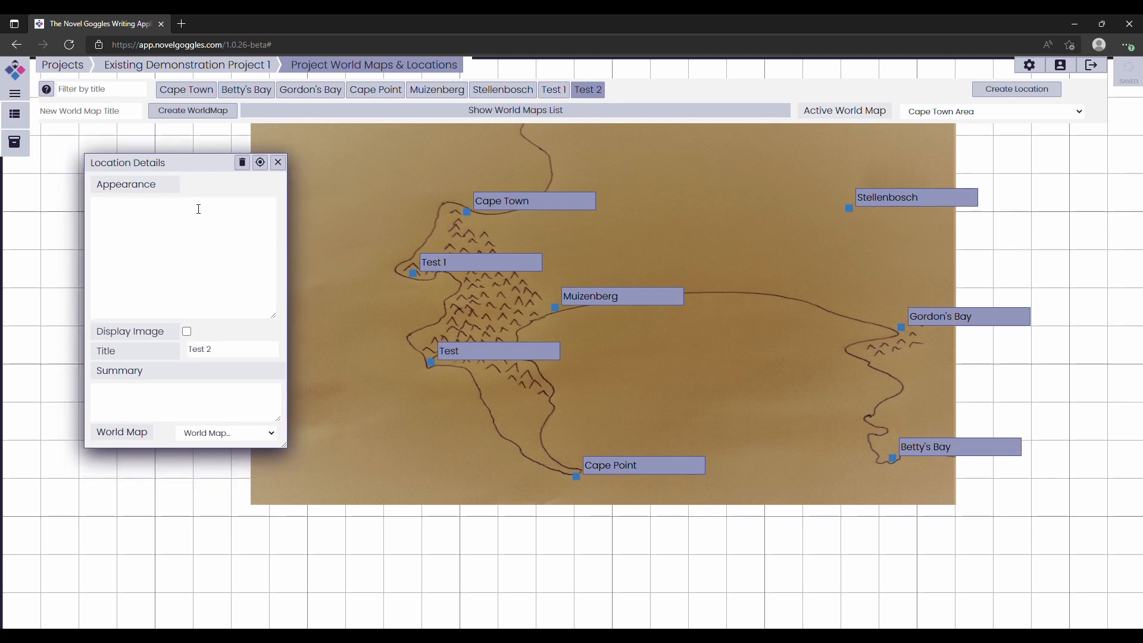
{"action": "left_click", "coordinate": [218, 242]}
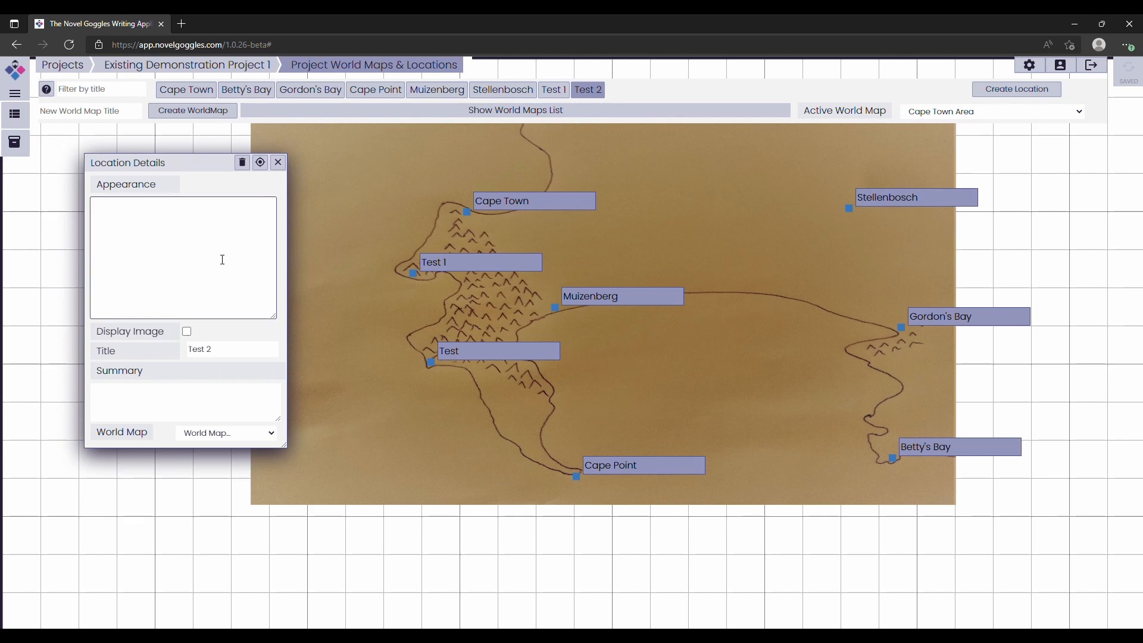
{"action": "left_click", "coordinate": [159, 333]}
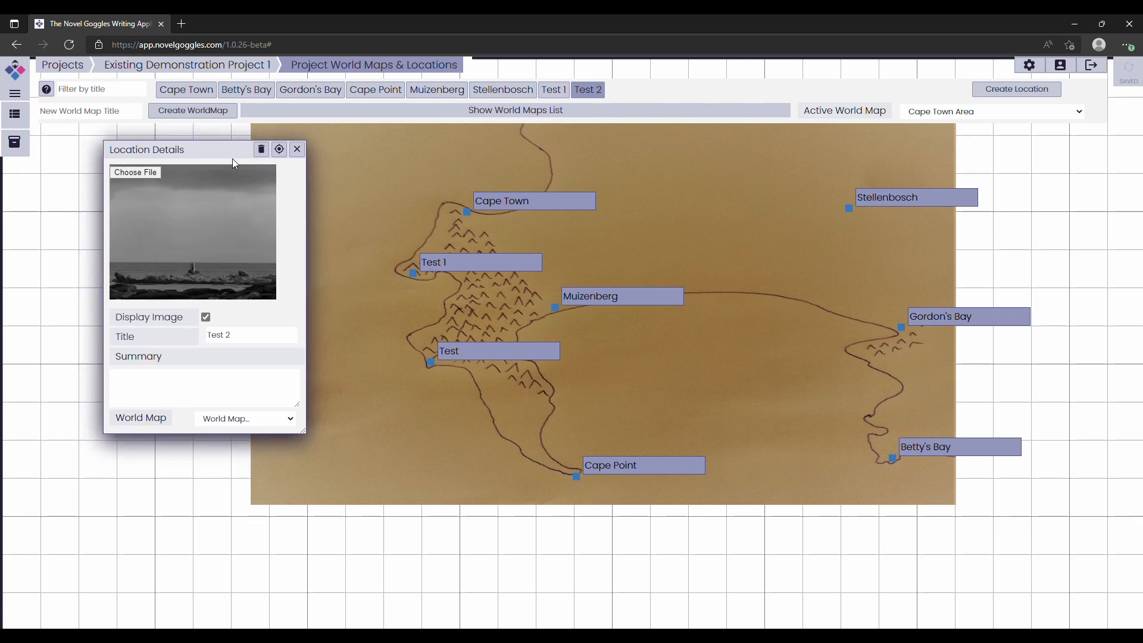
{"action": "left_click", "coordinate": [274, 152]}
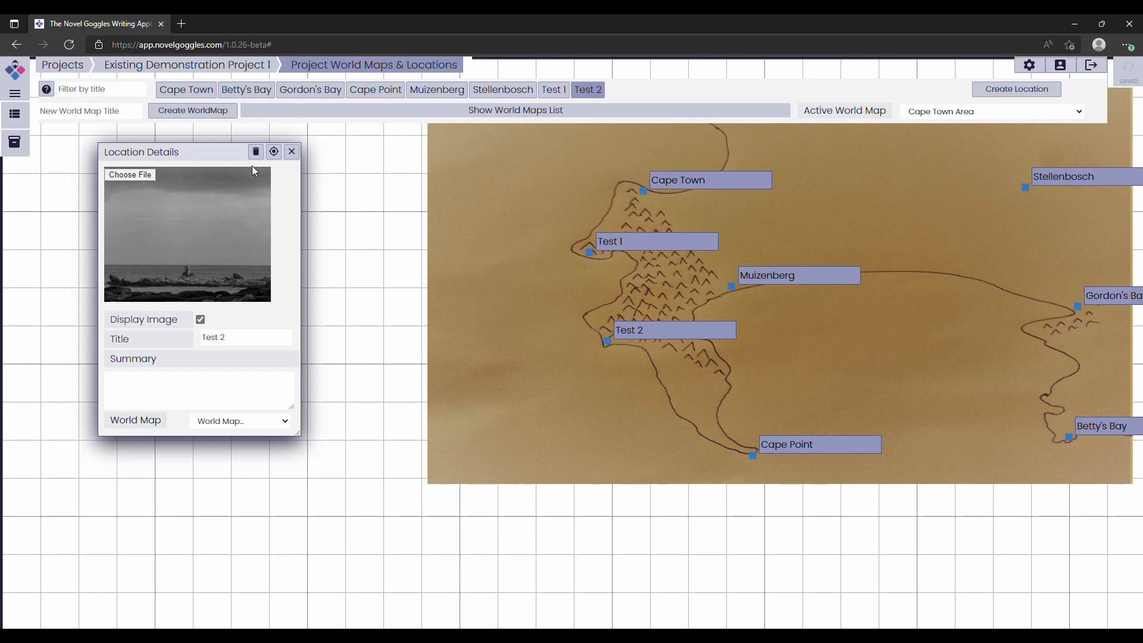
Close the Test 2 details window and open the details of the Test 1 location
{"action": "left_click", "coordinate": [291, 155]}
{"action": "scroll", "coordinate": [355, 312], "scroll_direction": "down", "scroll_amount": 3}
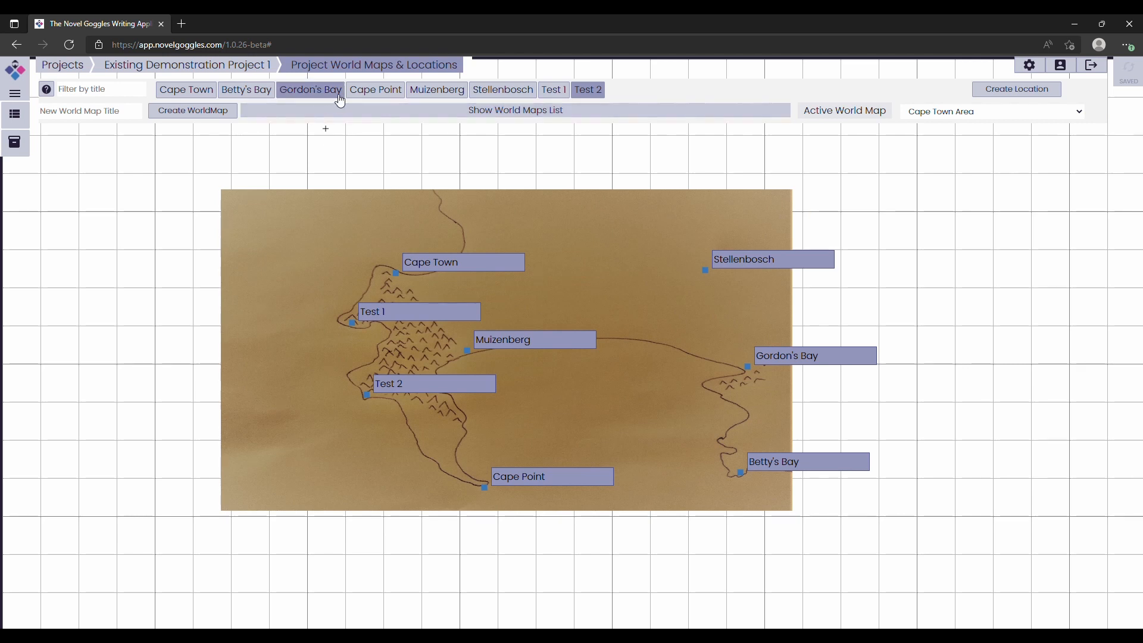
{"action": "left_click", "coordinate": [554, 90]}
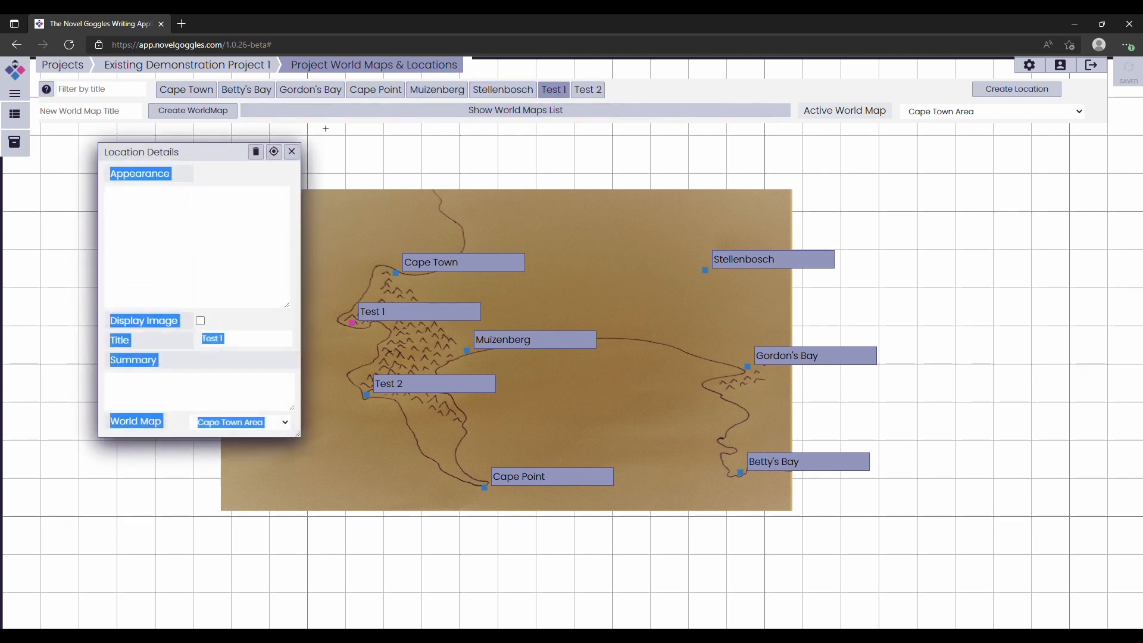
{"action": "left_click", "coordinate": [223, 157]}
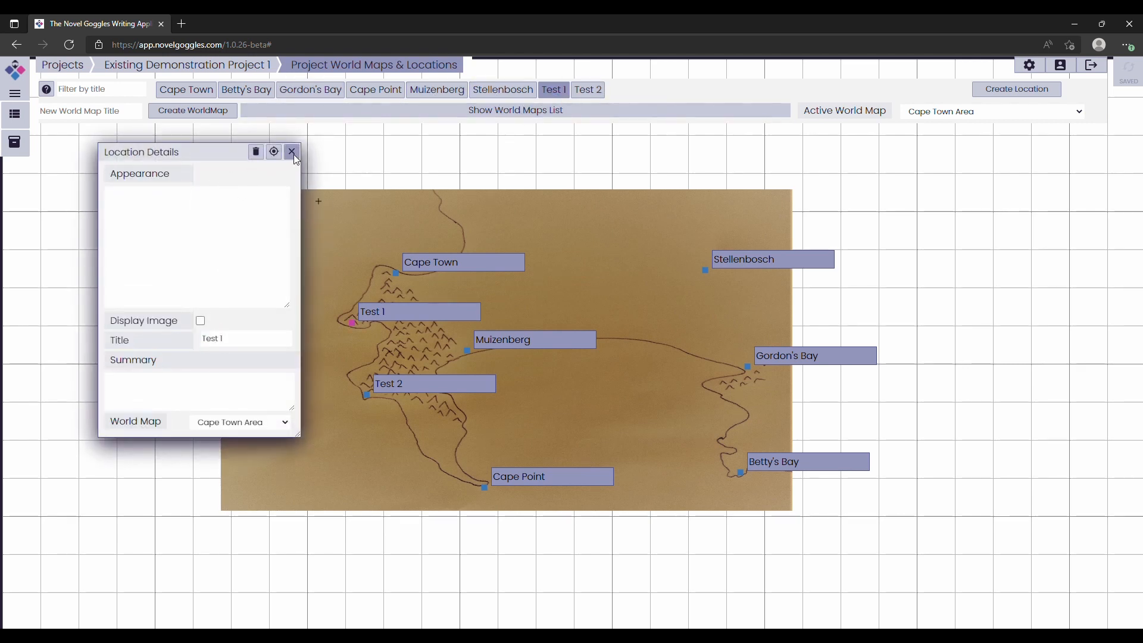
Open the detailed story planning of Demonstration Manuscript 1 from the project page and select Scene 1
{"action": "left_click", "coordinate": [229, 72]}
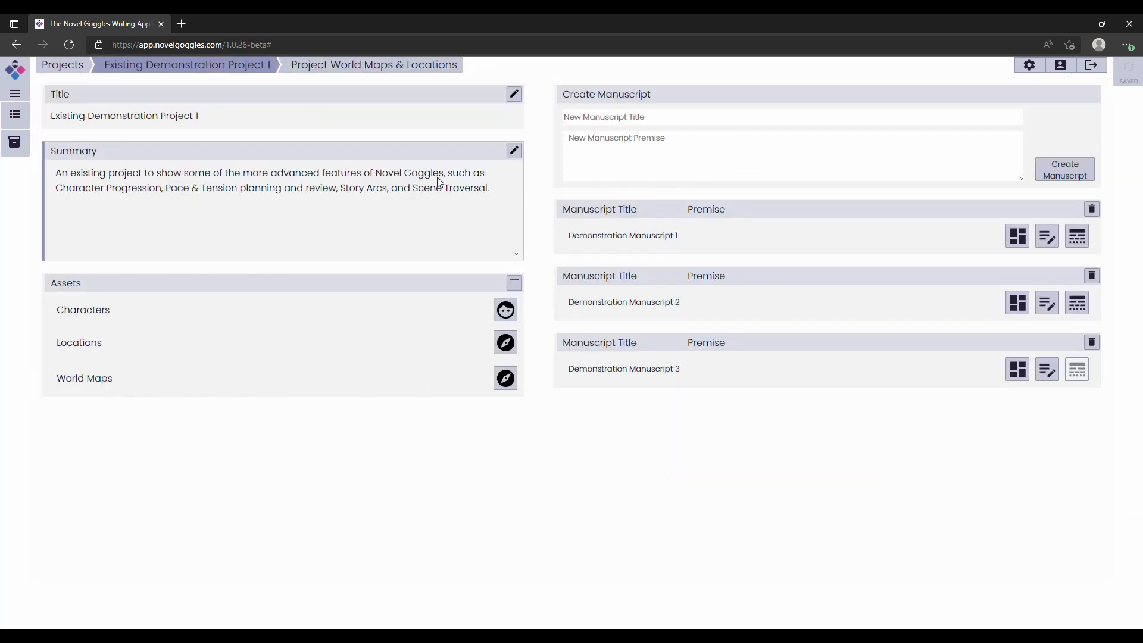
{"action": "left_click", "coordinate": [1079, 238]}
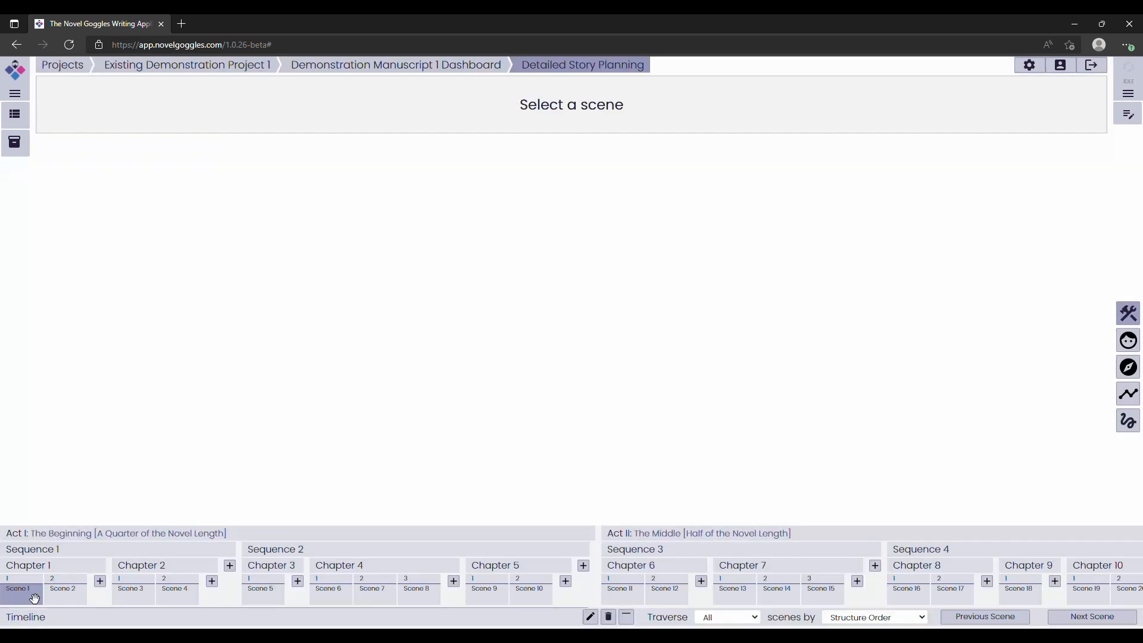
{"action": "left_click", "coordinate": [34, 599]}
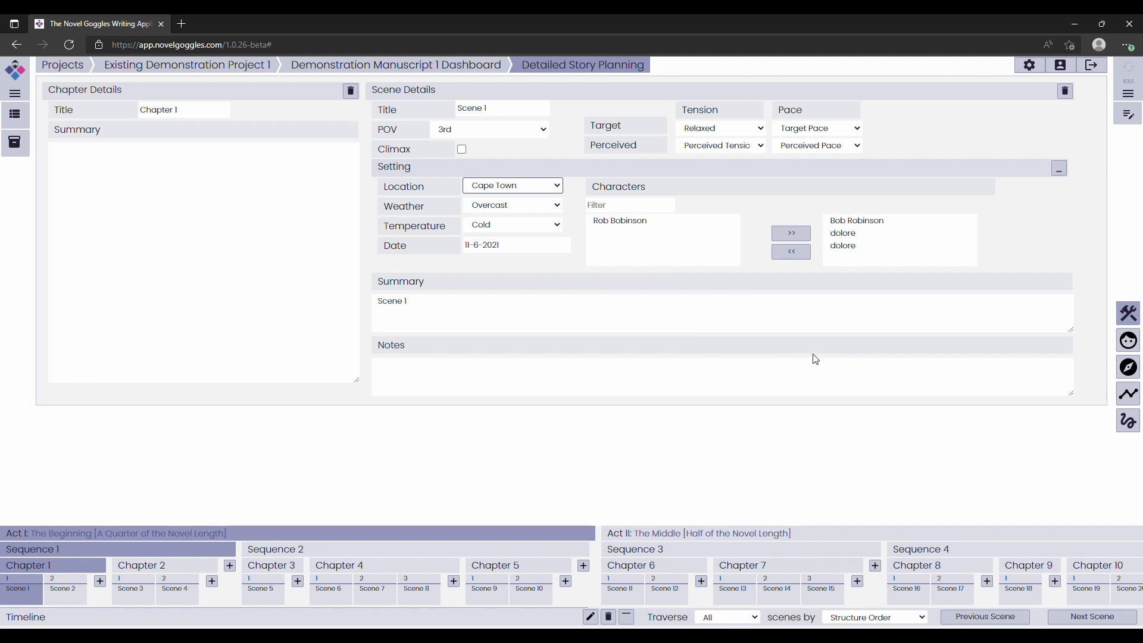
Show the scene-specific location data on the map and step from Scene 1 through Scene 2 to Scene 3
{"action": "left_click", "coordinate": [1129, 367]}
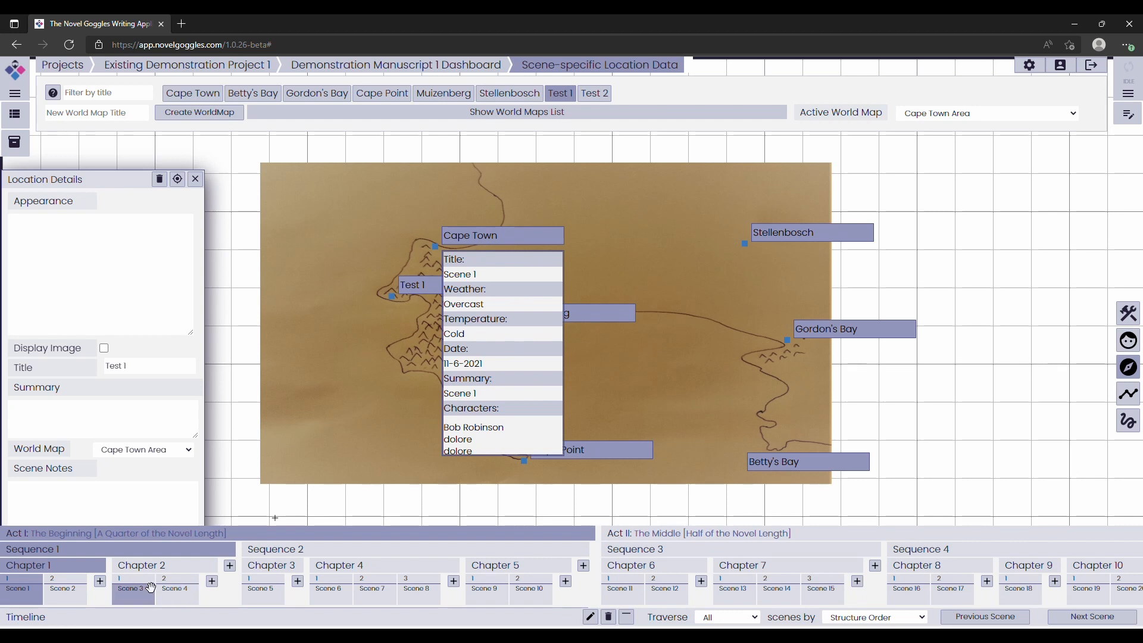
{"action": "left_click", "coordinate": [81, 600]}
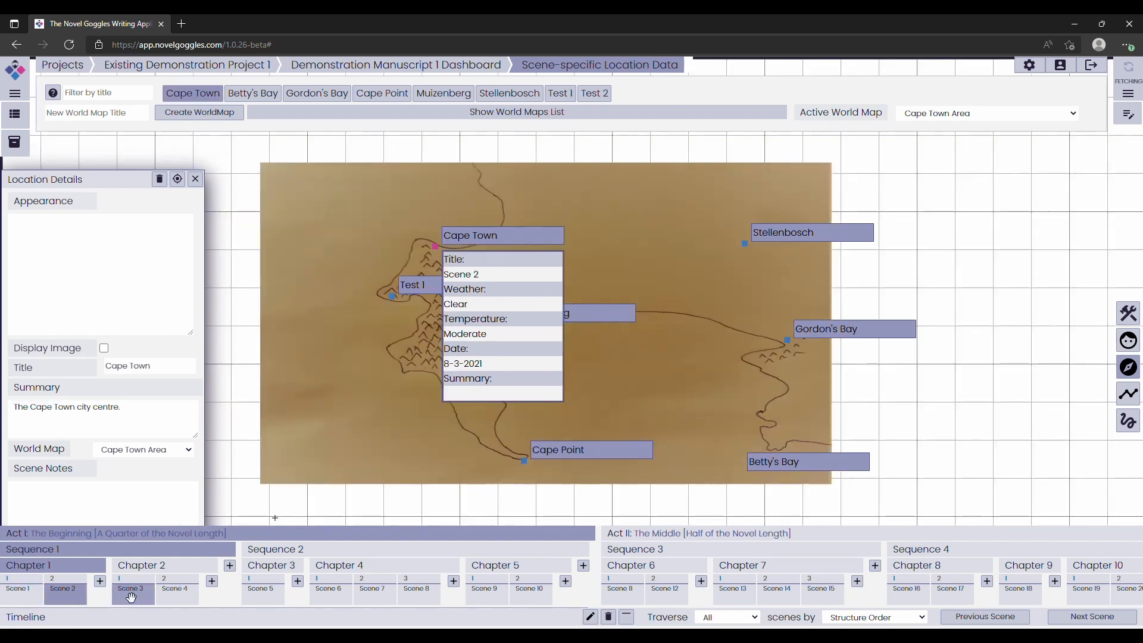
{"action": "left_click", "coordinate": [137, 599]}
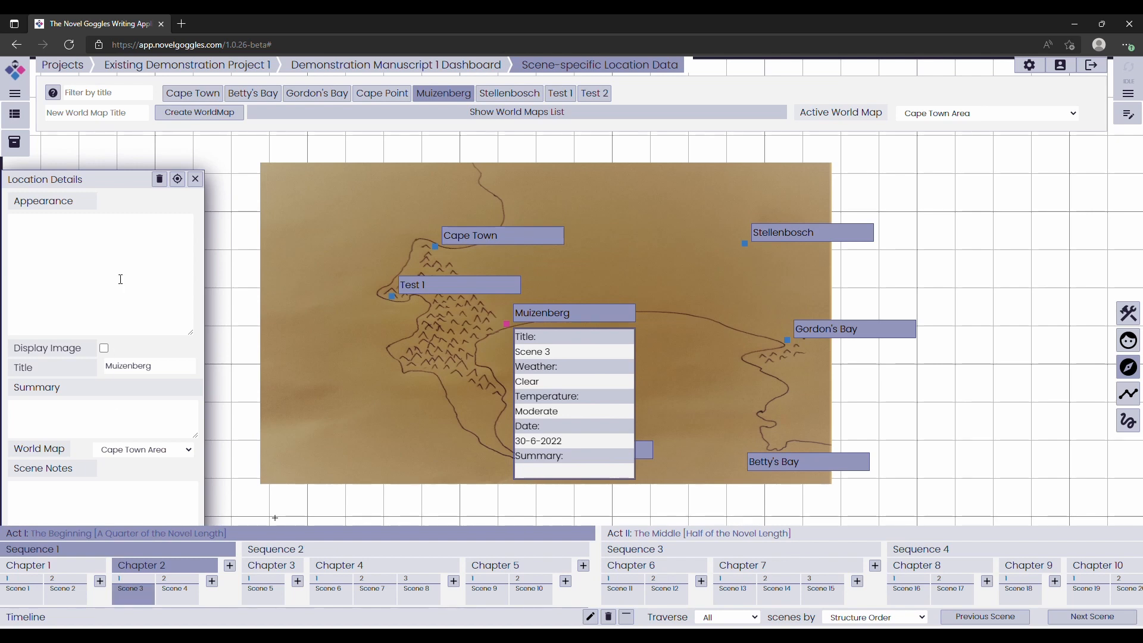
Reposition the Location Details window over the map and put the text cursor in Muizenberg's Scene Notes
{"action": "left_click_drag", "start_coordinate": [133, 190], "coordinate": [189, 160]}
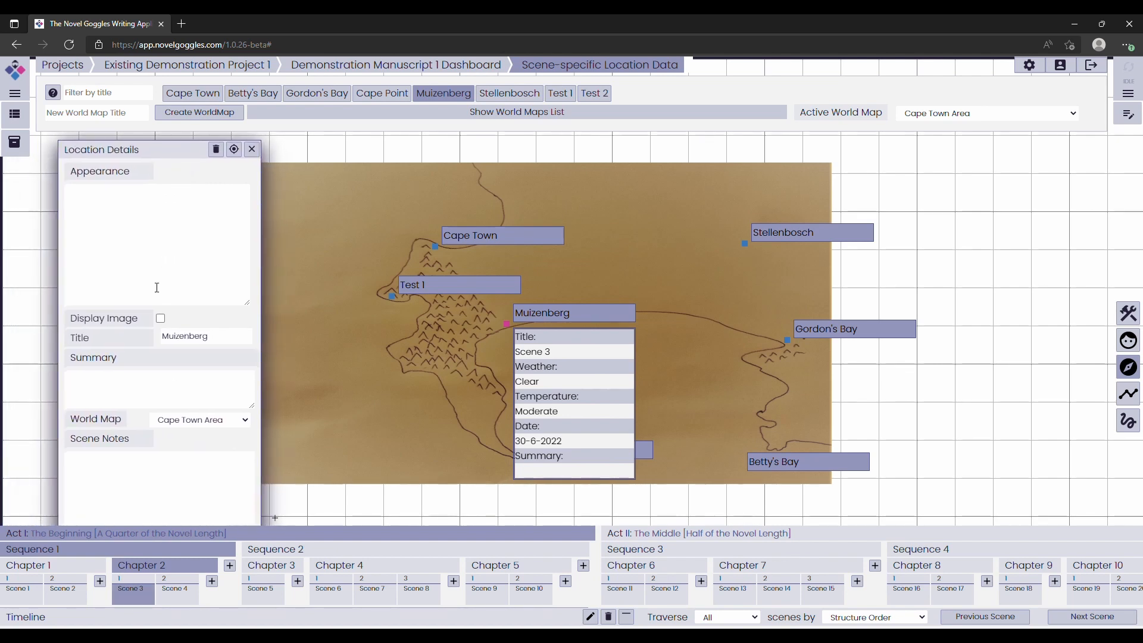
{"action": "left_click", "coordinate": [132, 480]}
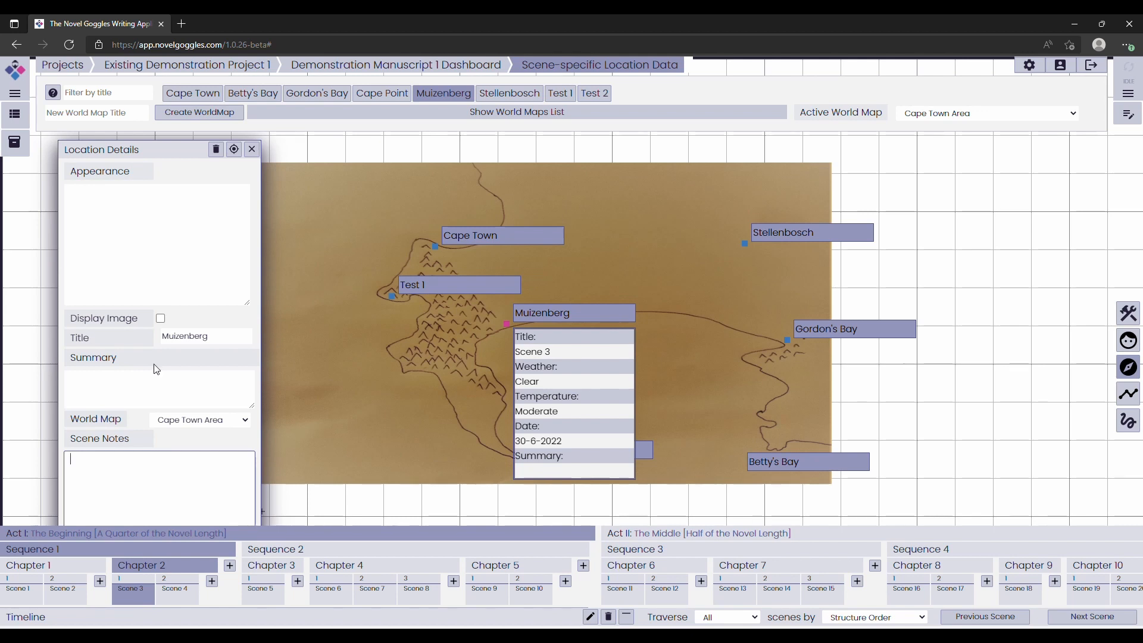
{"action": "left_click_drag", "start_coordinate": [164, 152], "coordinate": [168, 146]}
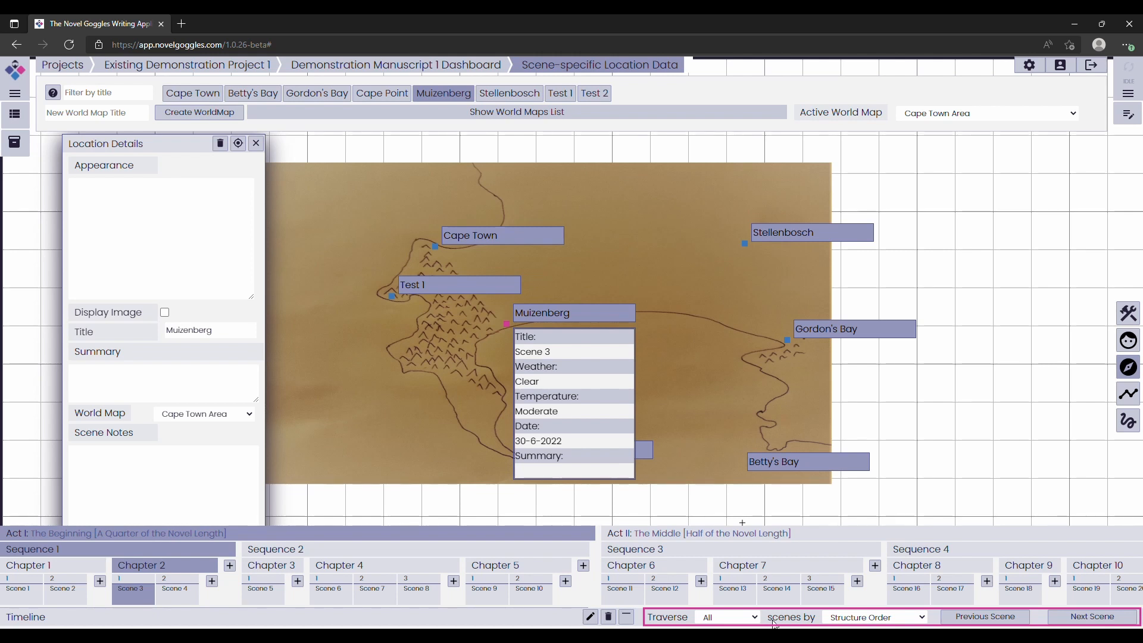
Set the scene traversal to Location, with Muizenberg as the location to follow
{"action": "left_click", "coordinate": [735, 605]}
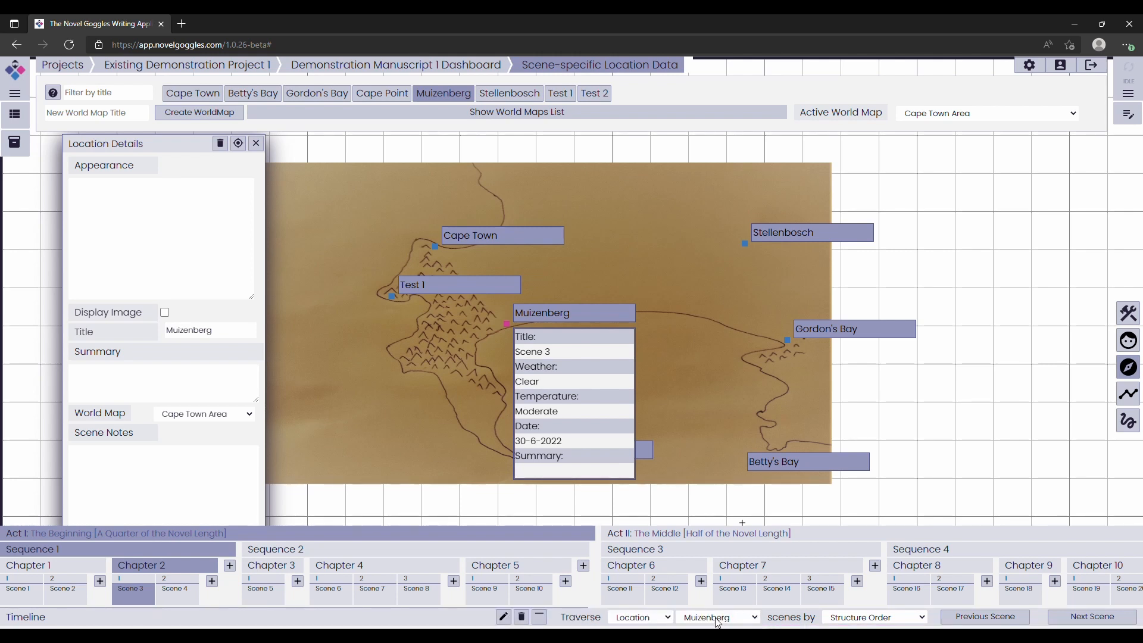
{"action": "left_click", "coordinate": [718, 619]}
{"action": "left_click", "coordinate": [710, 585]}
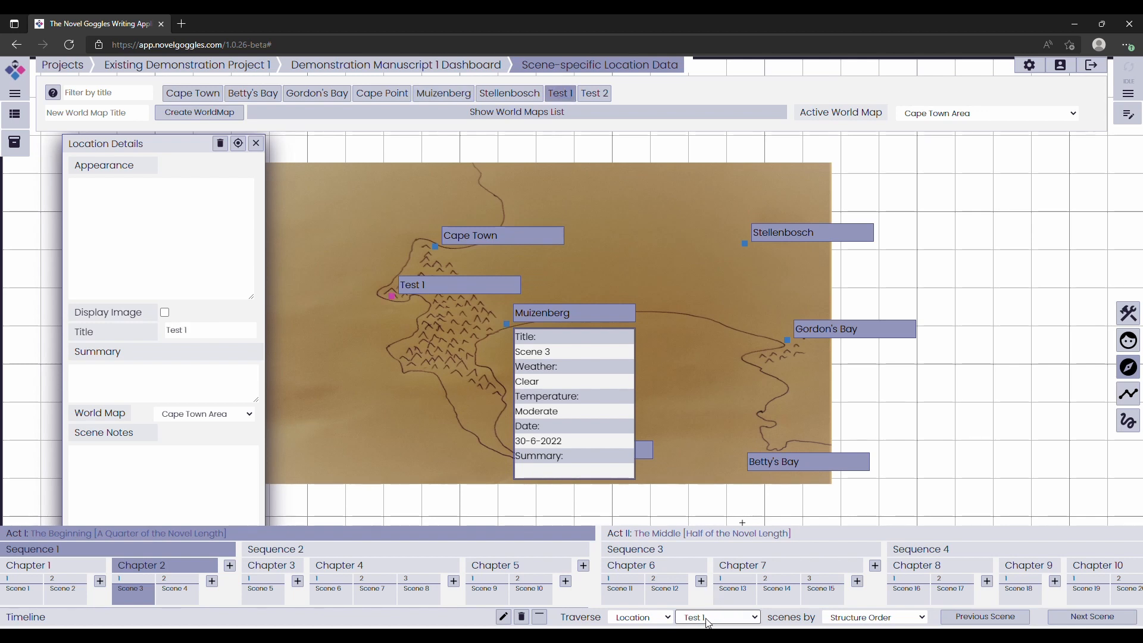
{"action": "left_click", "coordinate": [709, 566]}
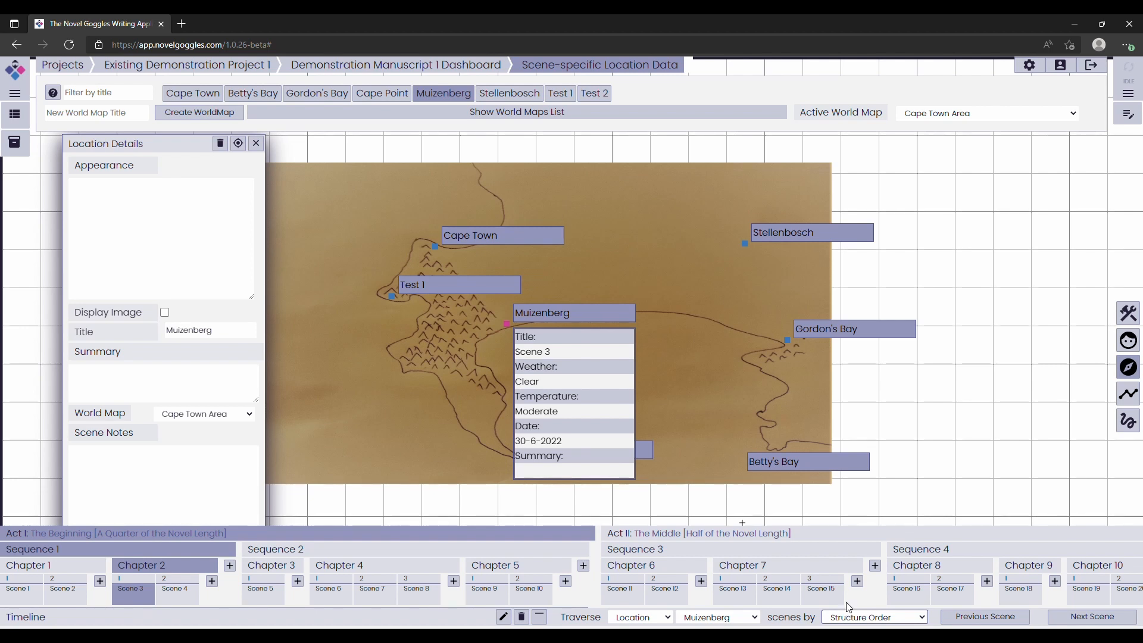
Set the scene traversal order to Chronological Order
{"action": "left_click", "coordinate": [846, 603]}
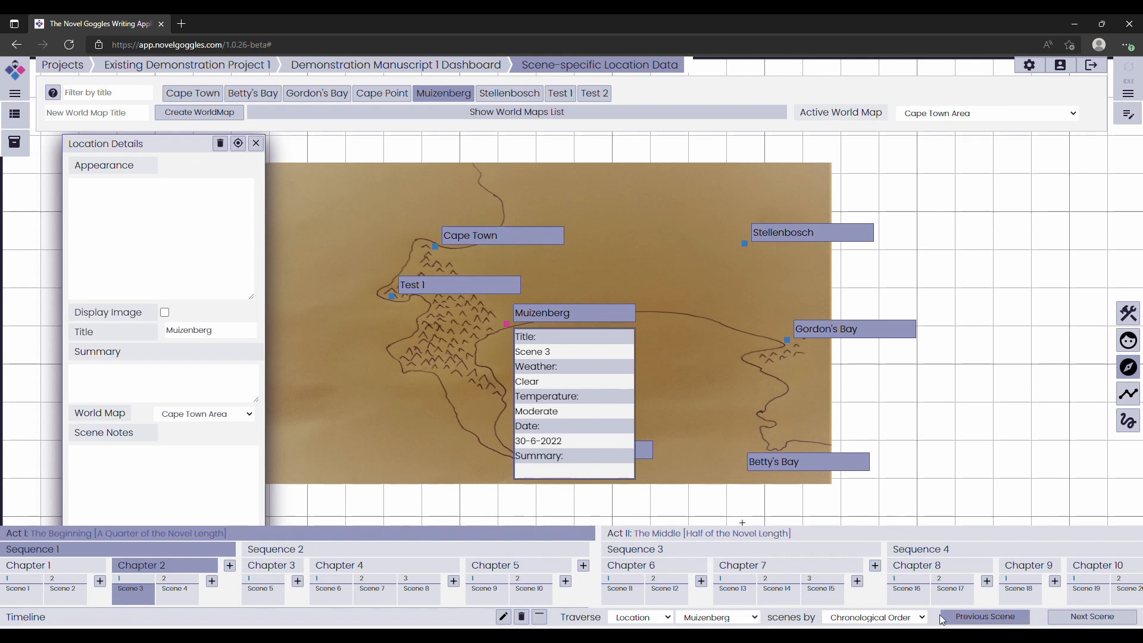
{"action": "left_click", "coordinate": [919, 618]}
{"action": "left_click", "coordinate": [900, 601]}
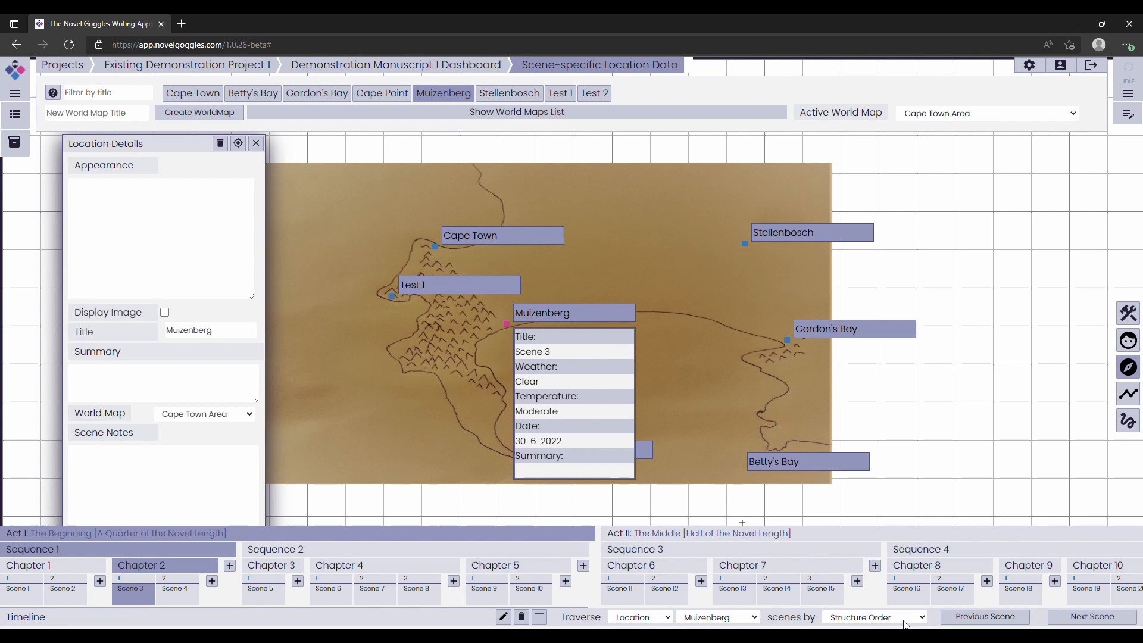
{"action": "left_click", "coordinate": [904, 621]}
{"action": "left_click", "coordinate": [899, 607]}
{"action": "left_click_drag", "start_coordinate": [637, 242], "coordinate": [655, 237]}
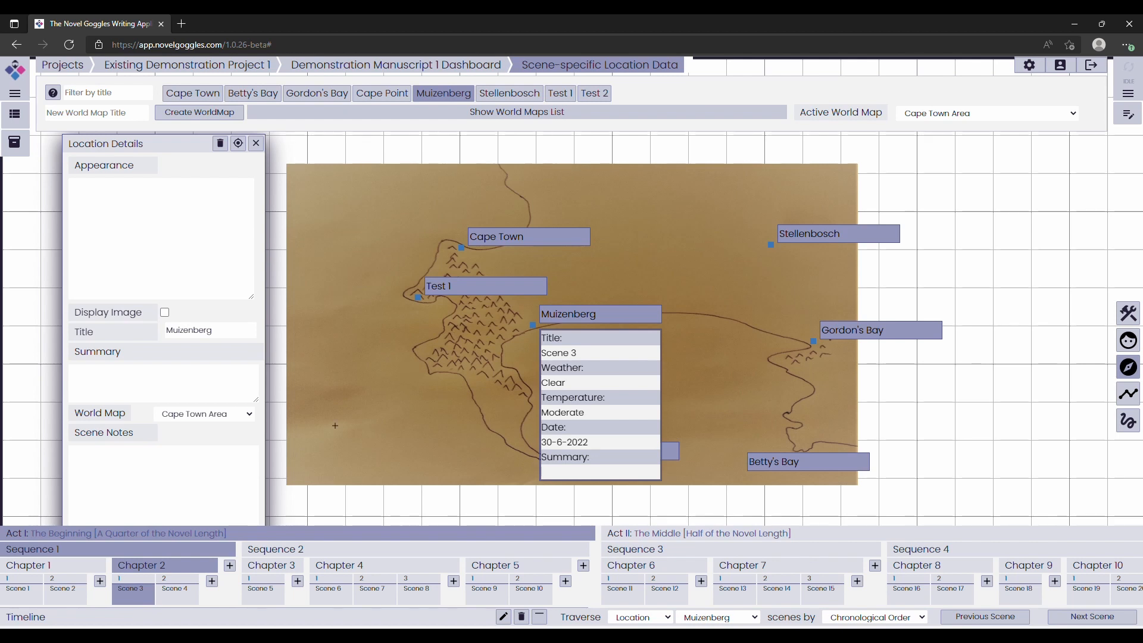
Switch to the manuscript's writing view and place the text cursor in Scene 1 of Chapter 1
{"action": "left_click", "coordinate": [148, 594]}
{"action": "left_click", "coordinate": [1129, 113]}
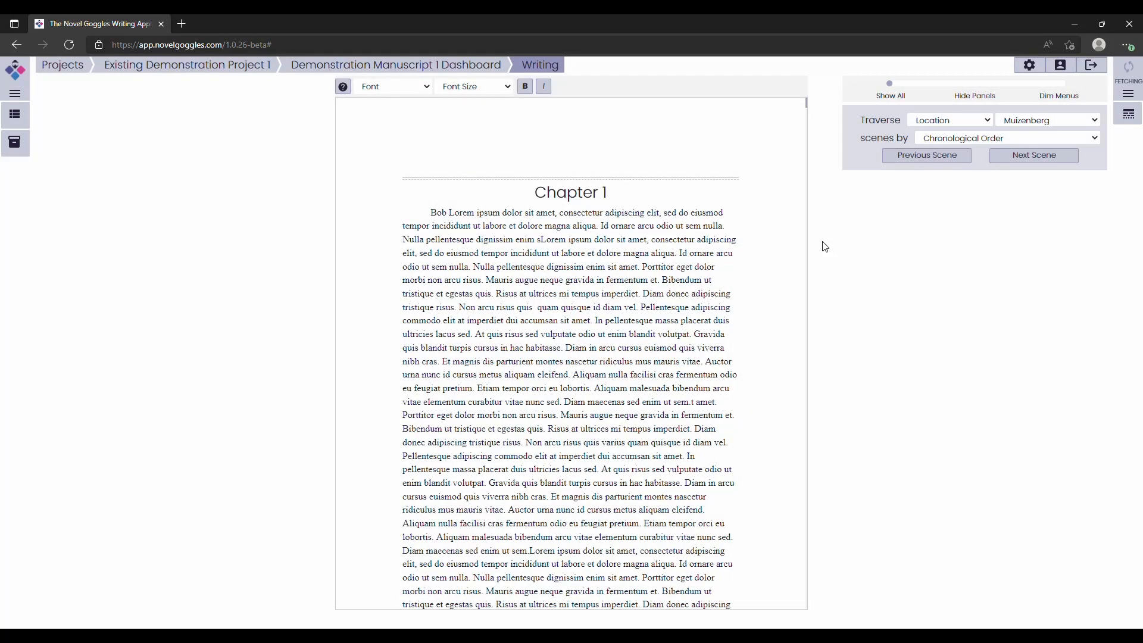
{"action": "left_click", "coordinate": [628, 258]}
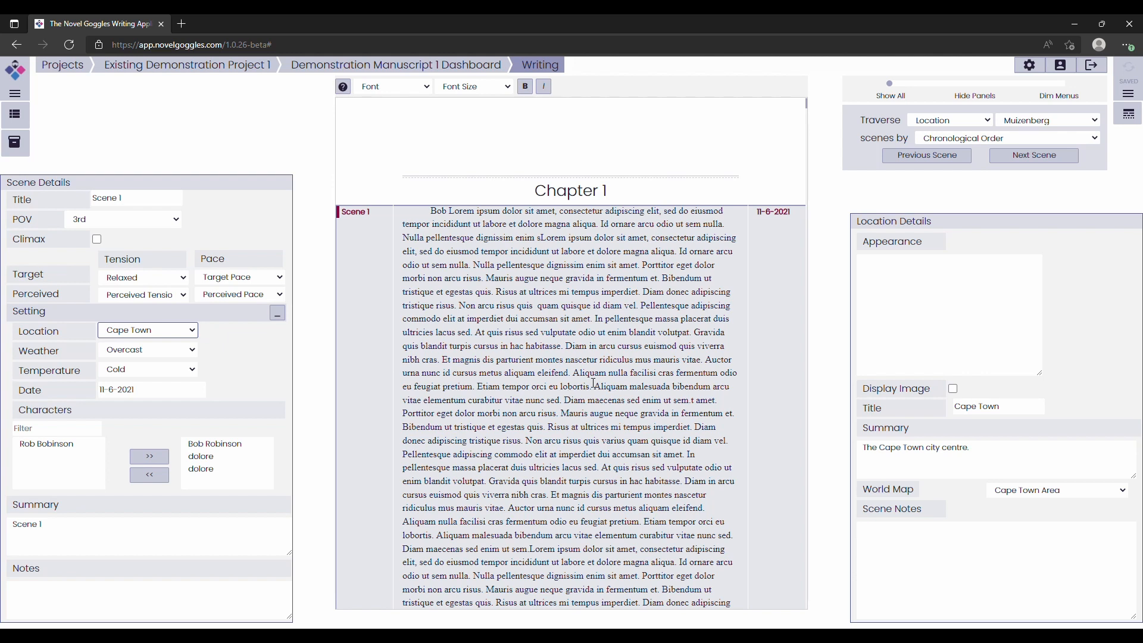
Go through Cape Town's Appearance, Summary and Scene Notes fields beside the manuscript text
{"action": "left_click", "coordinate": [902, 356]}
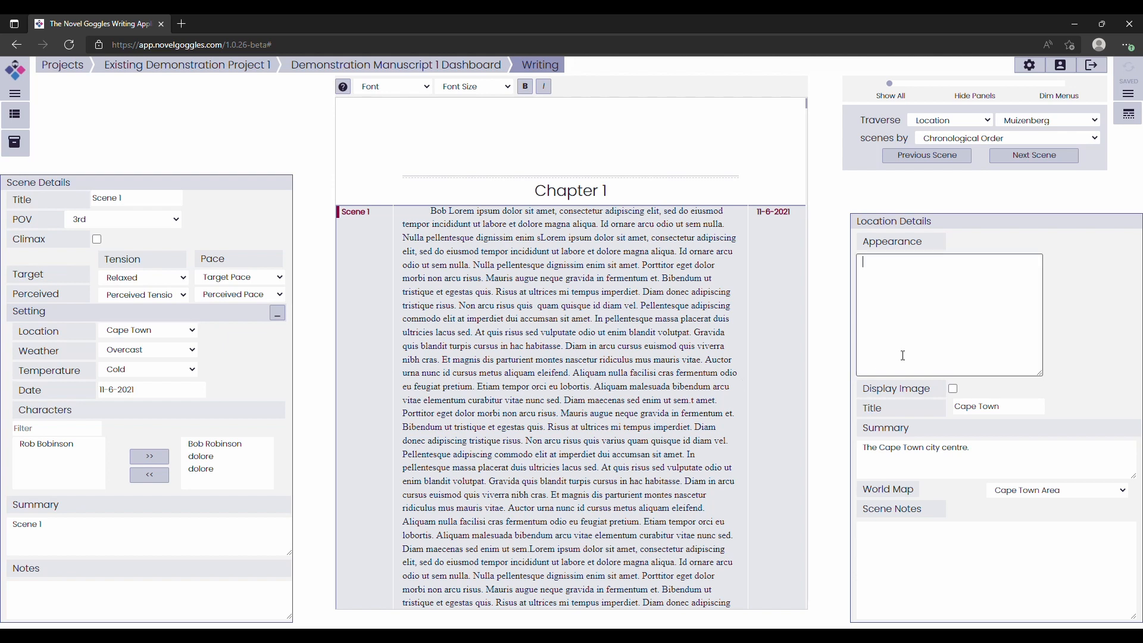
{"action": "left_click", "coordinate": [982, 448]}
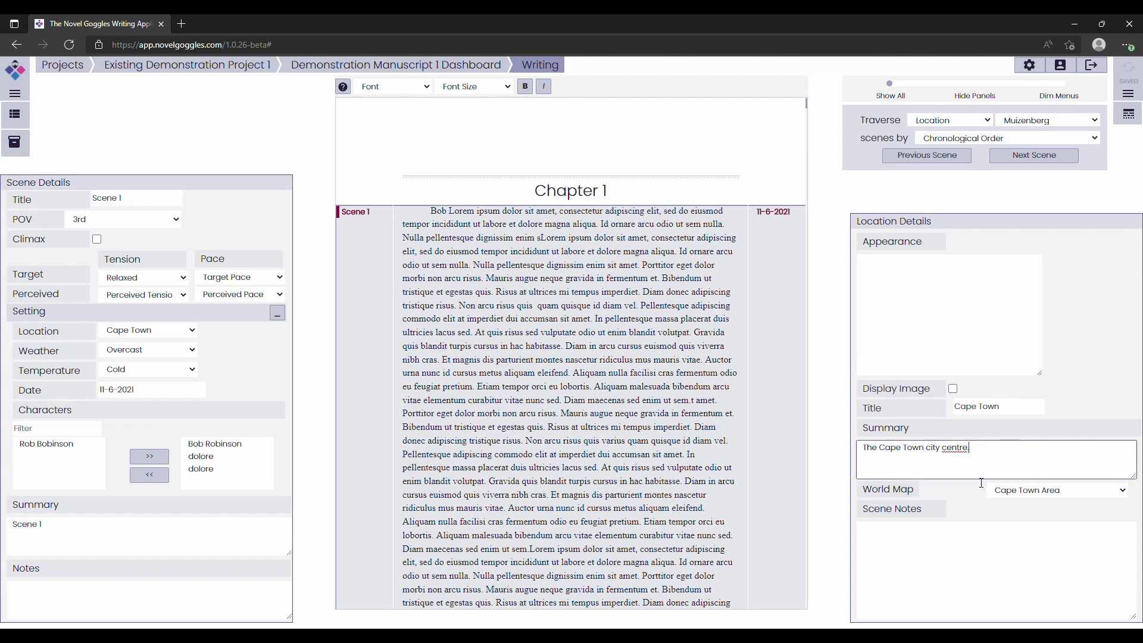
{"action": "left_click", "coordinate": [964, 544]}
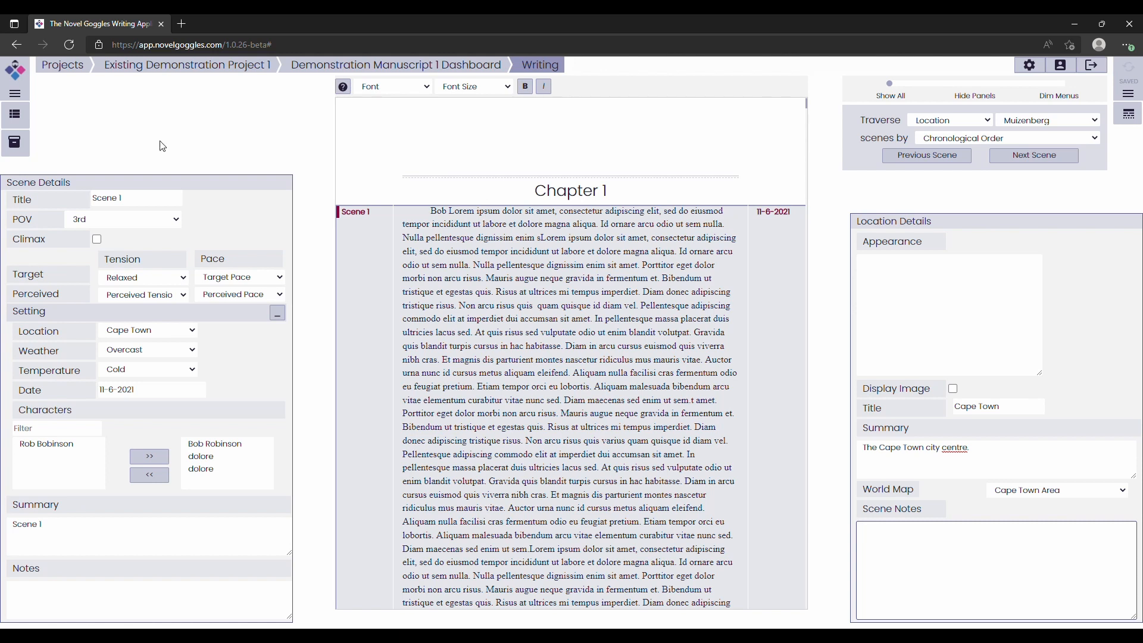
Open asset management, filter the assets by the title Cape, and clear the filter again
{"action": "left_click", "coordinate": [20, 146]}
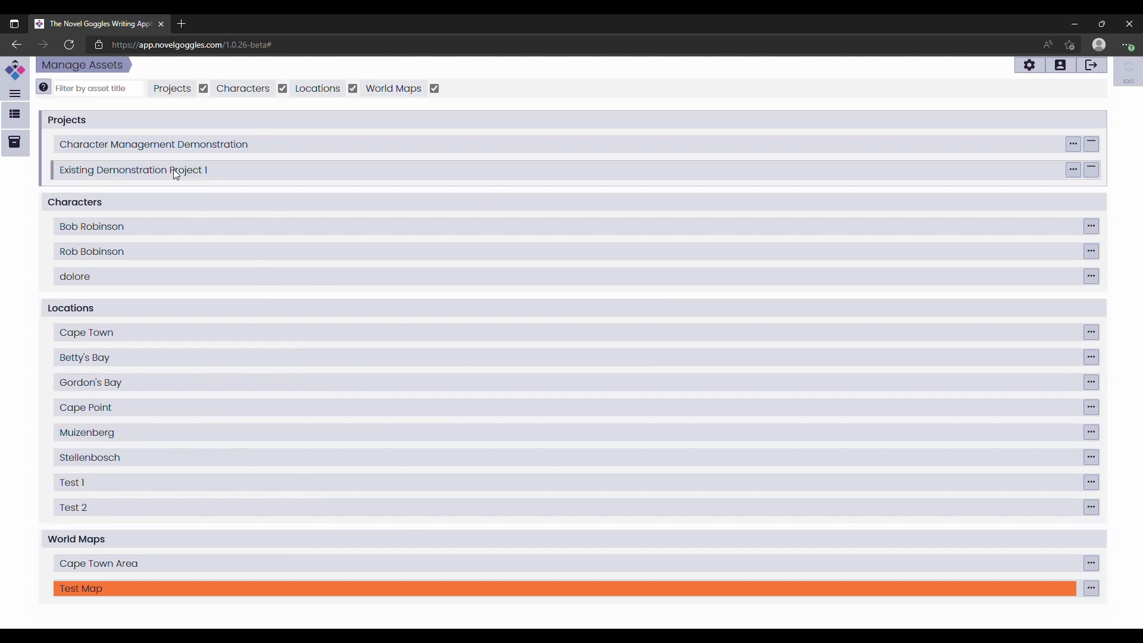
{"action": "left_click", "coordinate": [117, 95]}
{"action": "type", "text": "Cape"}
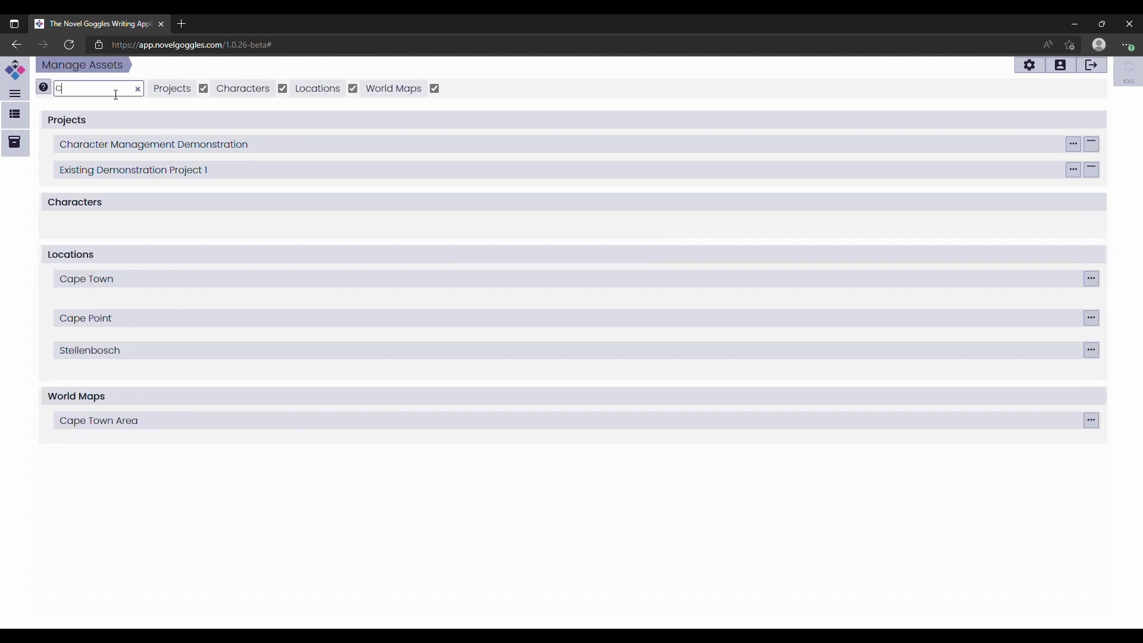
{"action": "key", "text": "BackSpace"}
{"action": "key", "text": "BackSpace"}
{"action": "key", "text": "BackSpace"}
{"action": "key", "text": "BackSpace"}
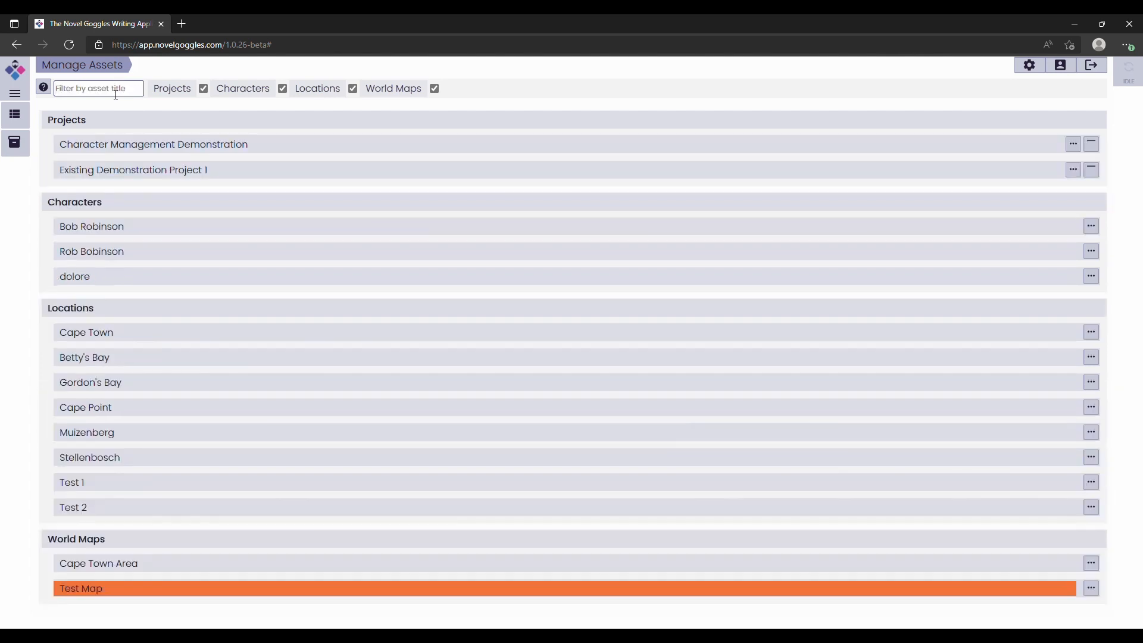
Hide projects and characters from the asset list and open the management window of the Test 1 location
{"action": "left_click", "coordinate": [203, 88]}
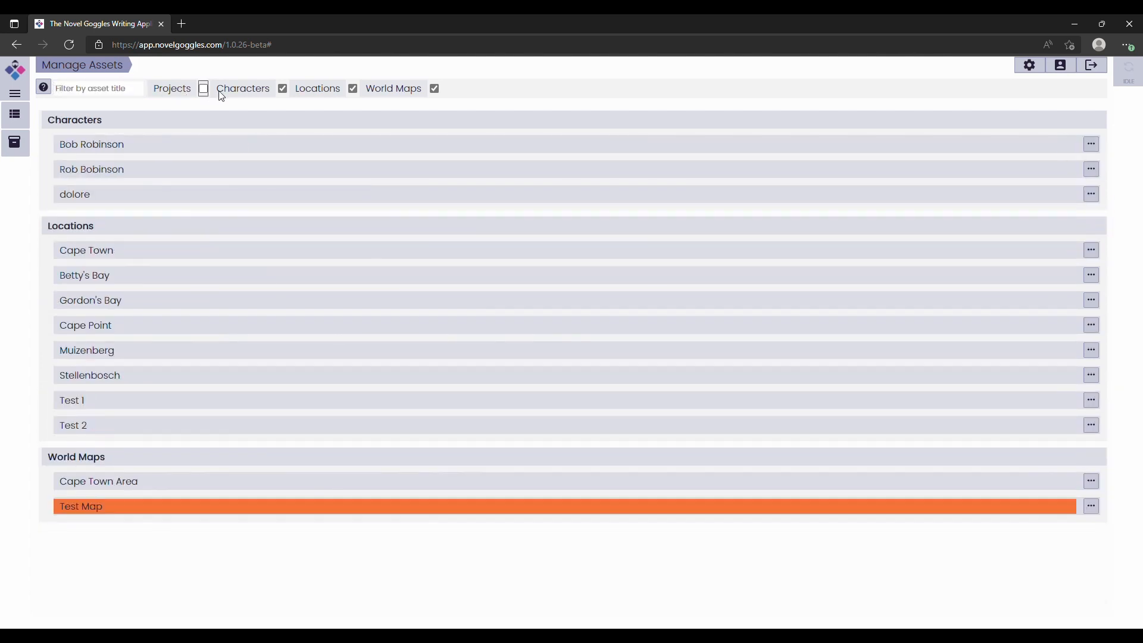
{"action": "left_click", "coordinate": [246, 91]}
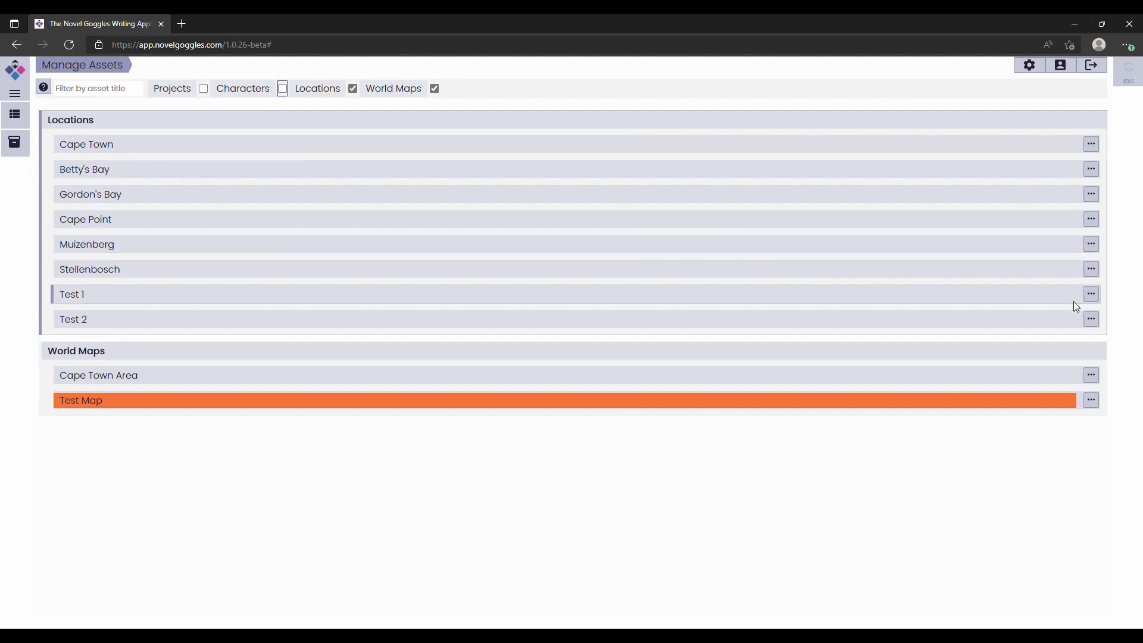
{"action": "left_click", "coordinate": [1092, 294]}
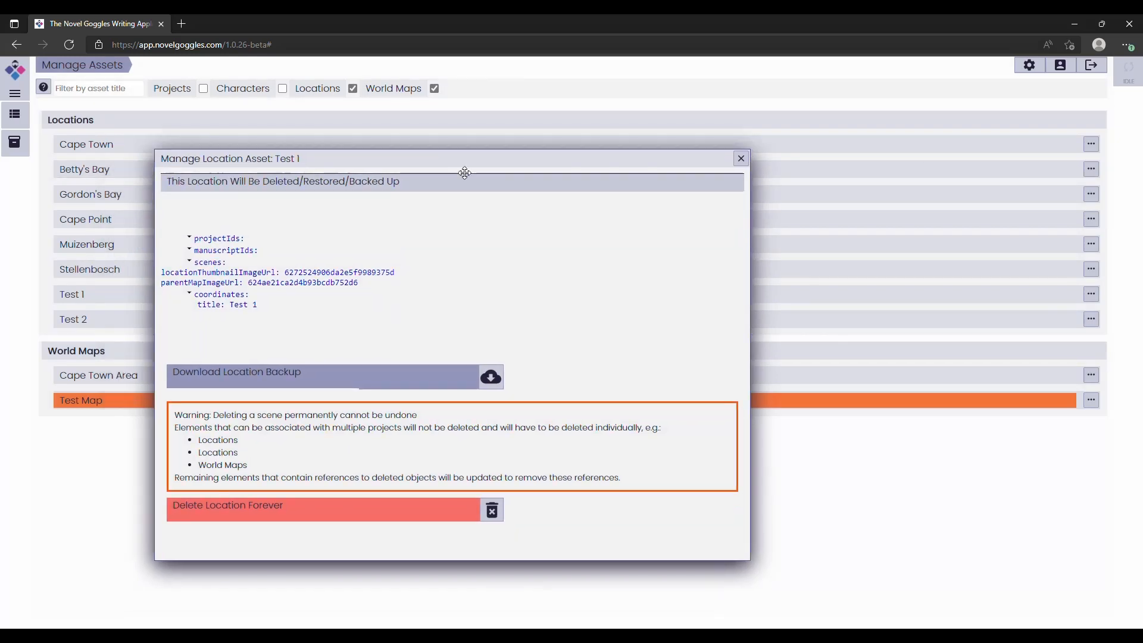
{"action": "left_click_drag", "start_coordinate": [465, 173], "coordinate": [543, 137]}
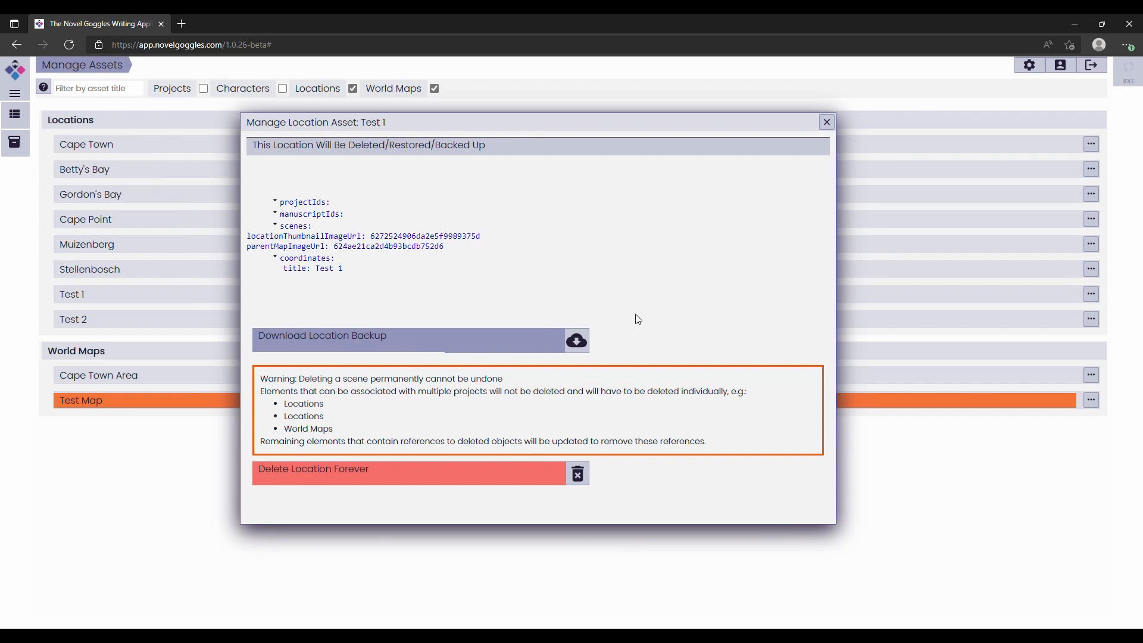
Download a backup of the Test 1 location and delete the location permanently
{"action": "left_click", "coordinate": [582, 344]}
{"action": "left_click", "coordinate": [586, 479]}
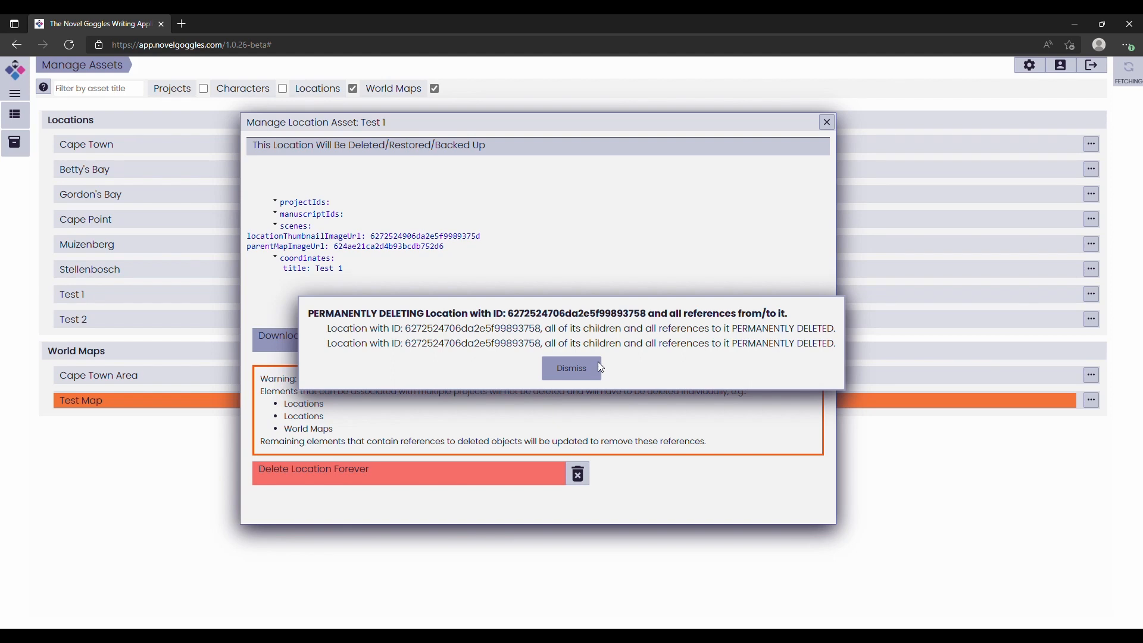
{"action": "left_click", "coordinate": [573, 373]}
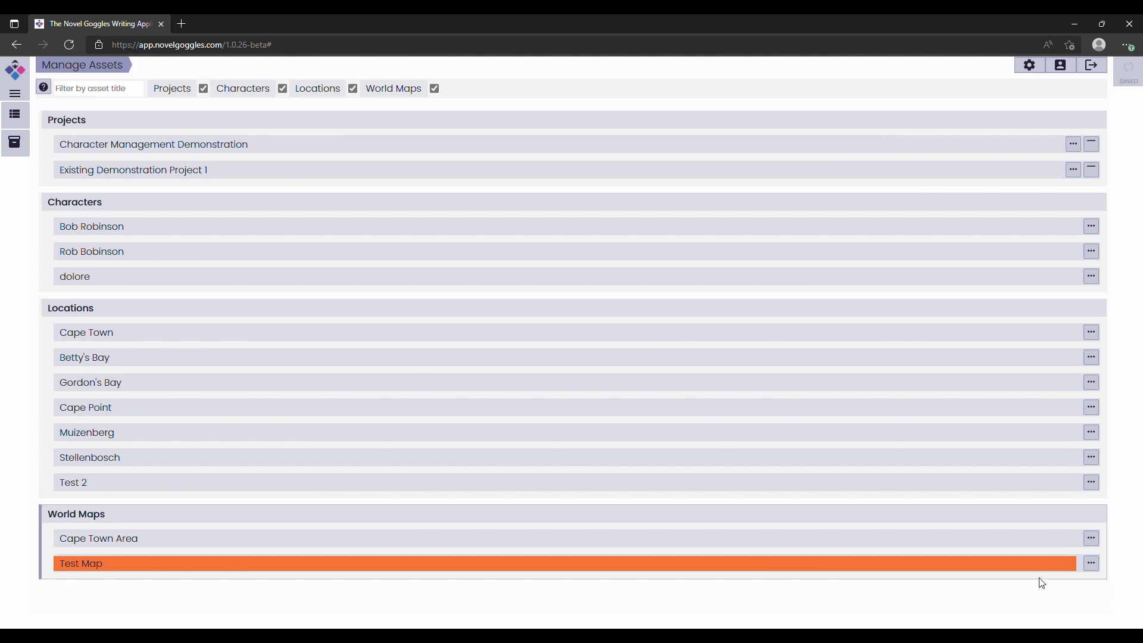
Download a backup of the recycled world map Test Map and delete the map permanently
{"action": "left_click", "coordinate": [1092, 563]}
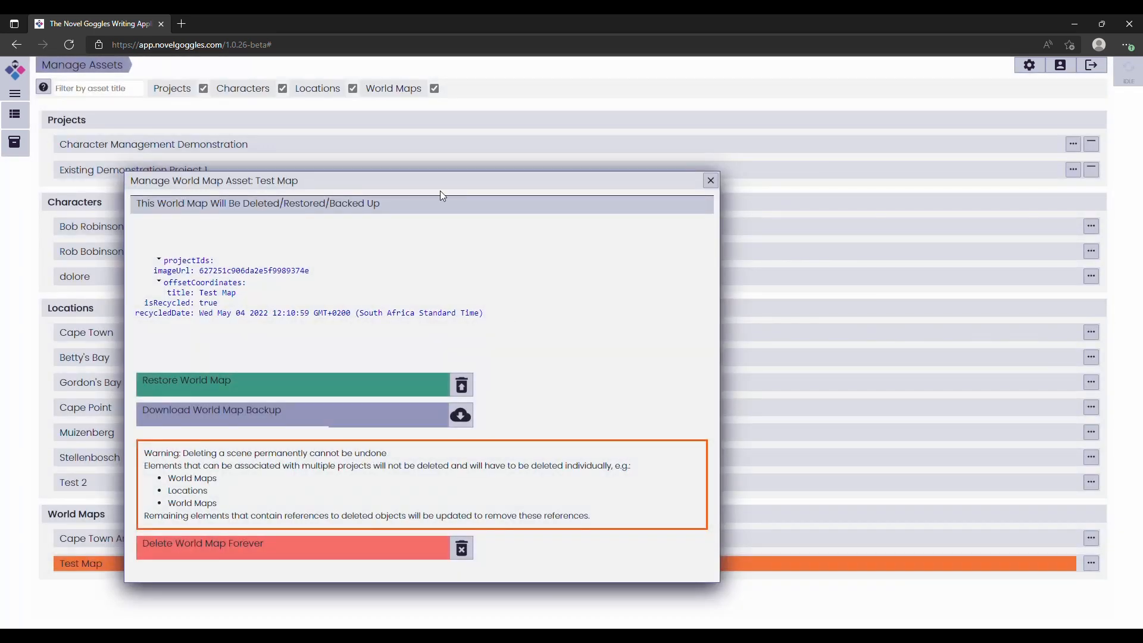
{"action": "left_click_drag", "start_coordinate": [441, 190], "coordinate": [538, 130]}
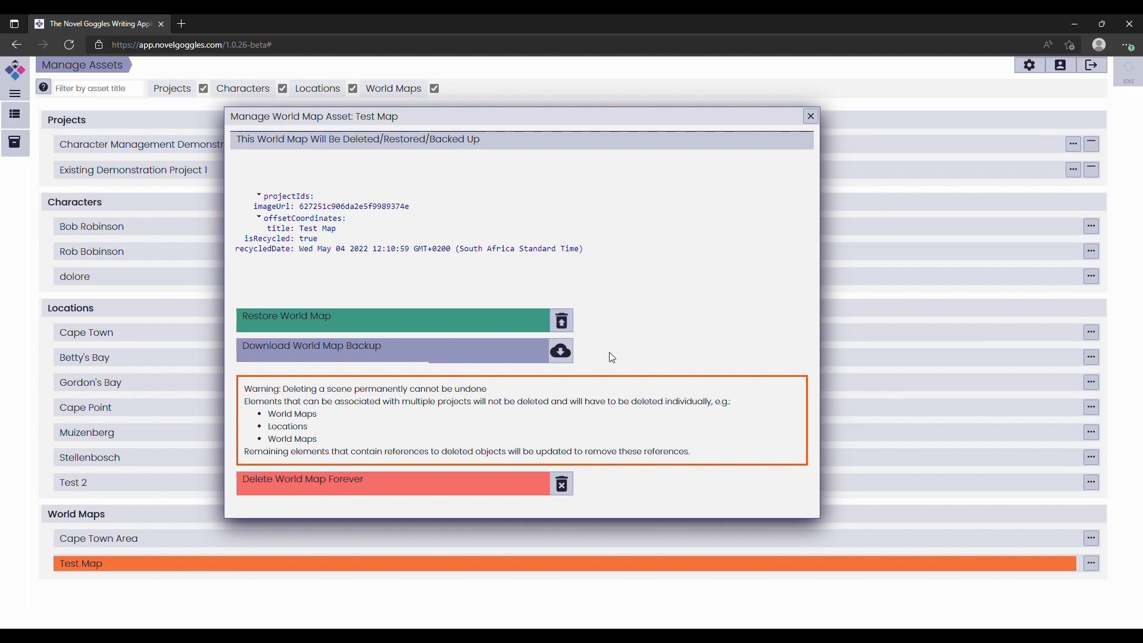
{"action": "left_click", "coordinate": [566, 355]}
{"action": "left_click", "coordinate": [564, 485]}
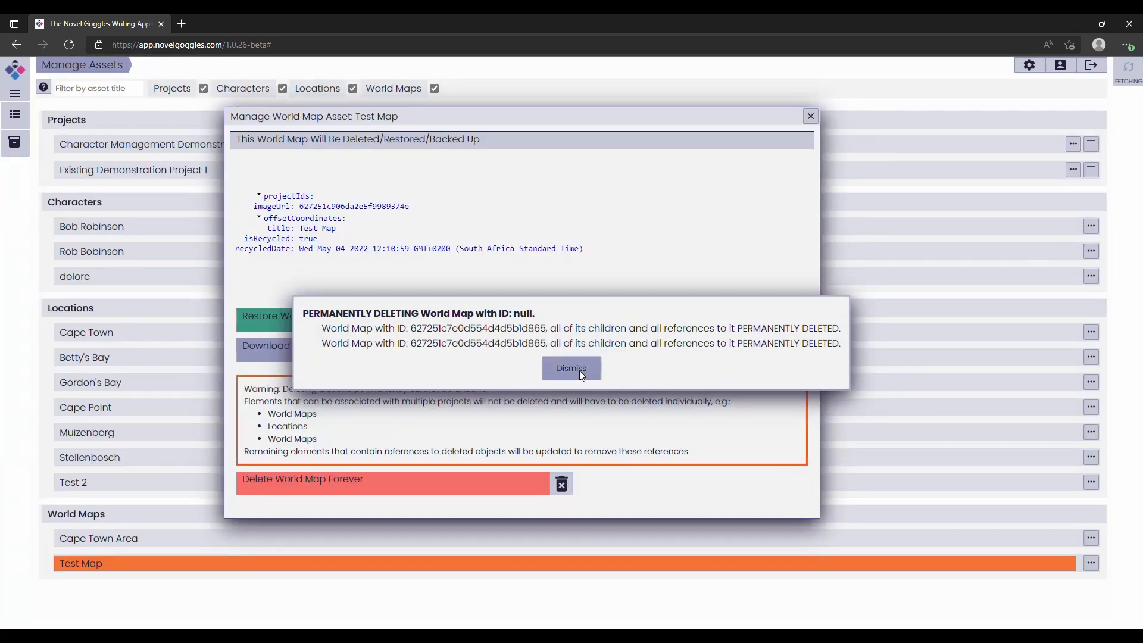
{"action": "left_click", "coordinate": [581, 370]}
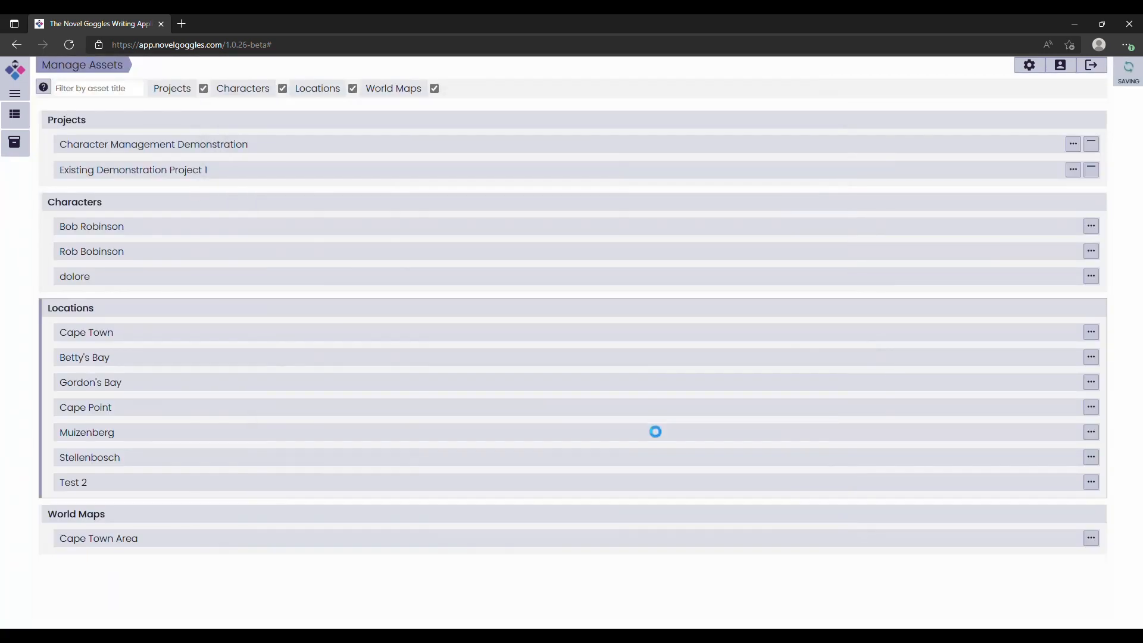